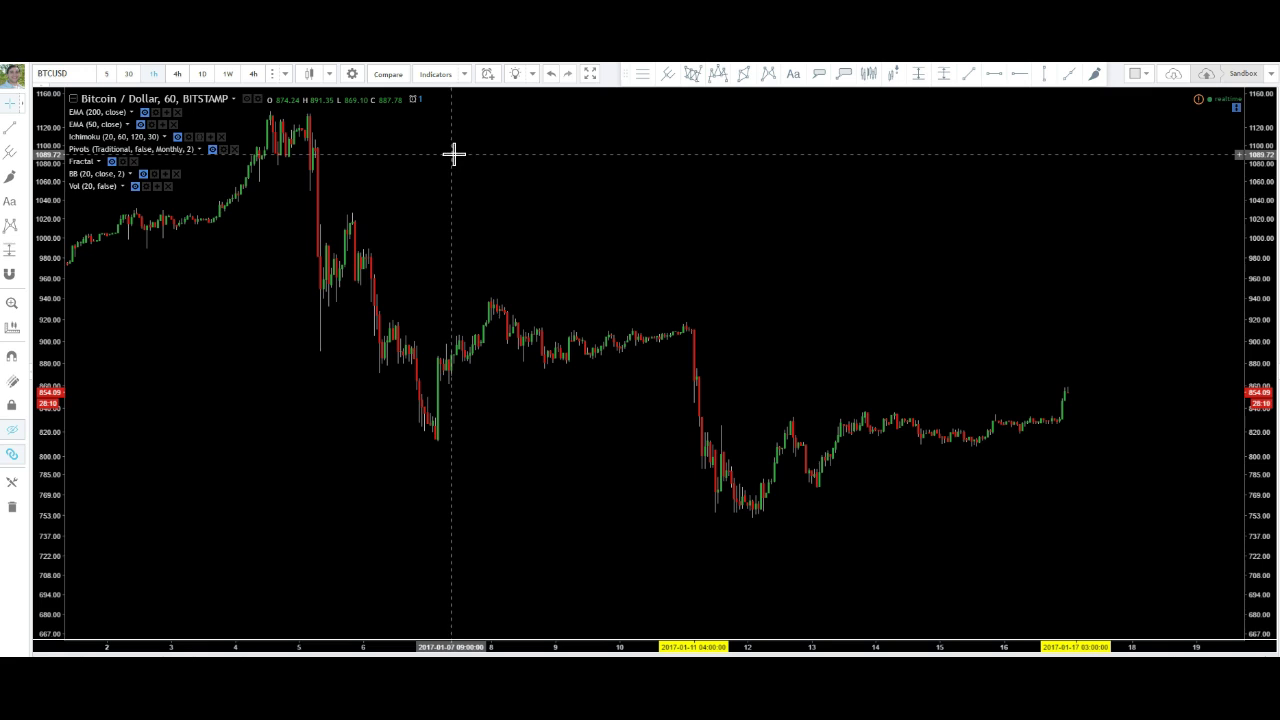
# Glance at the saved study templates list, then open the Indicators library over the BTCUSD chart.
pyautogui.click(456, 145)
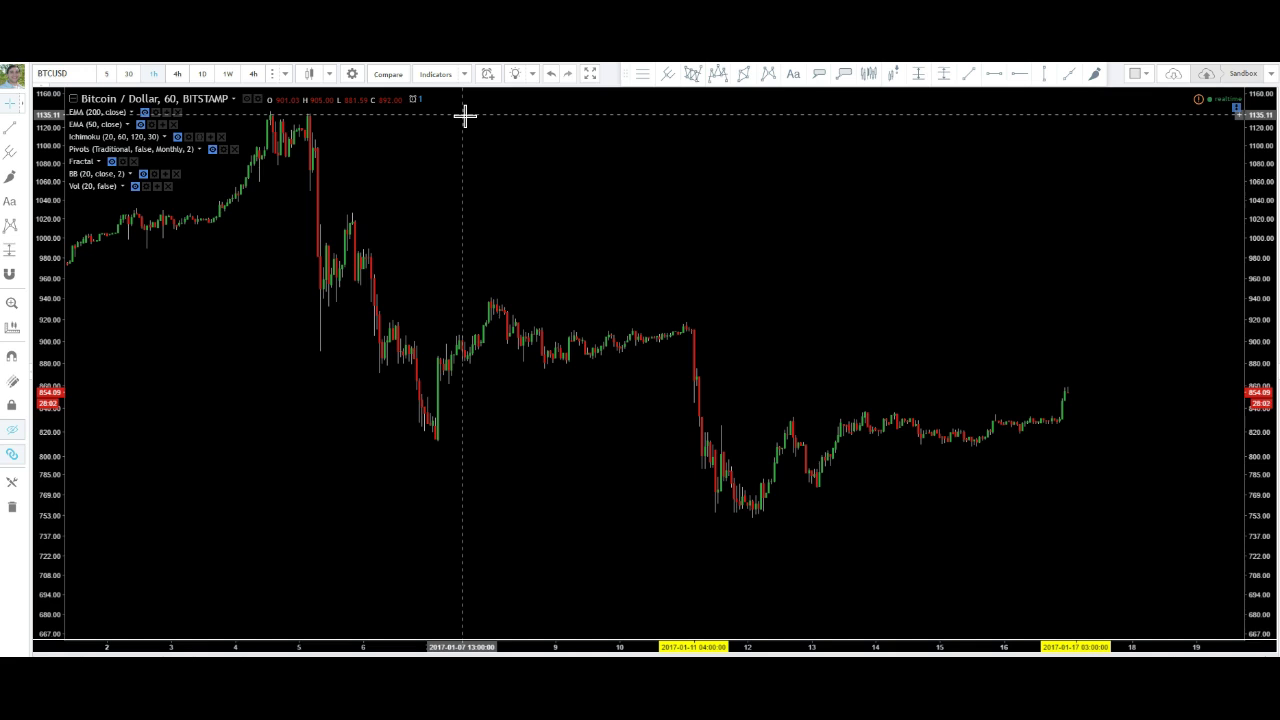
pyautogui.click(446, 116)
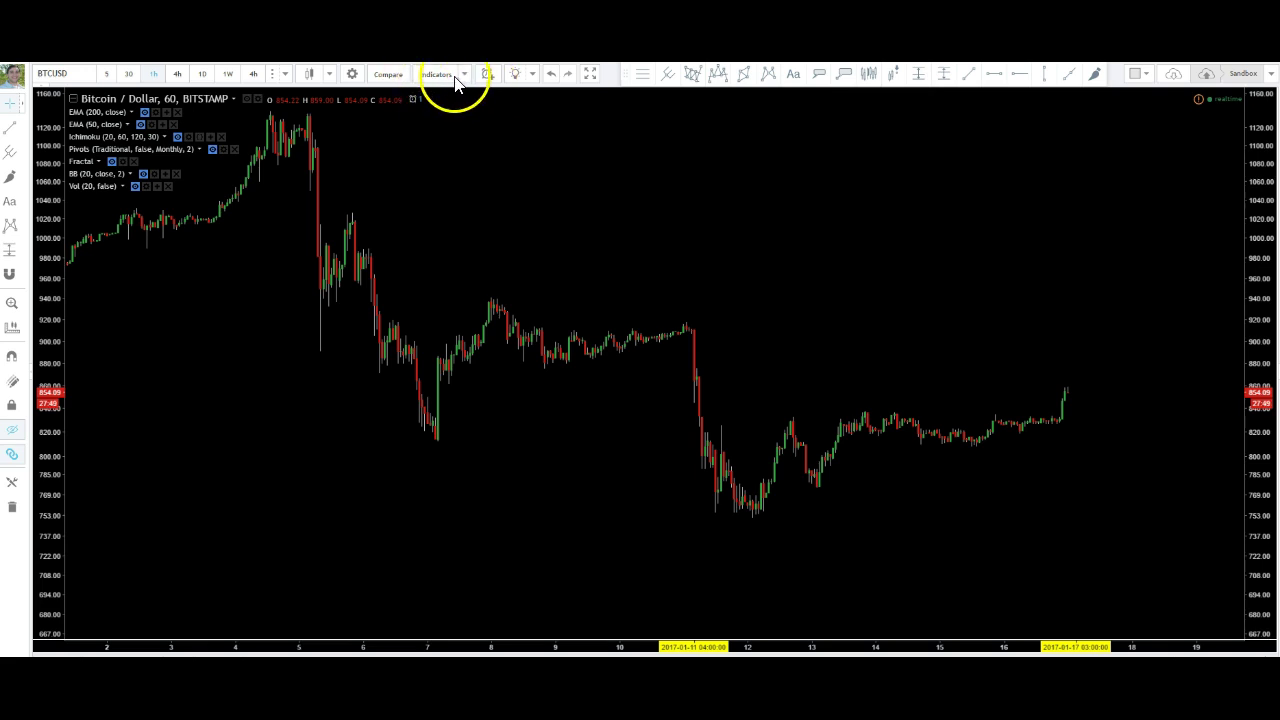
pyautogui.click(466, 76)
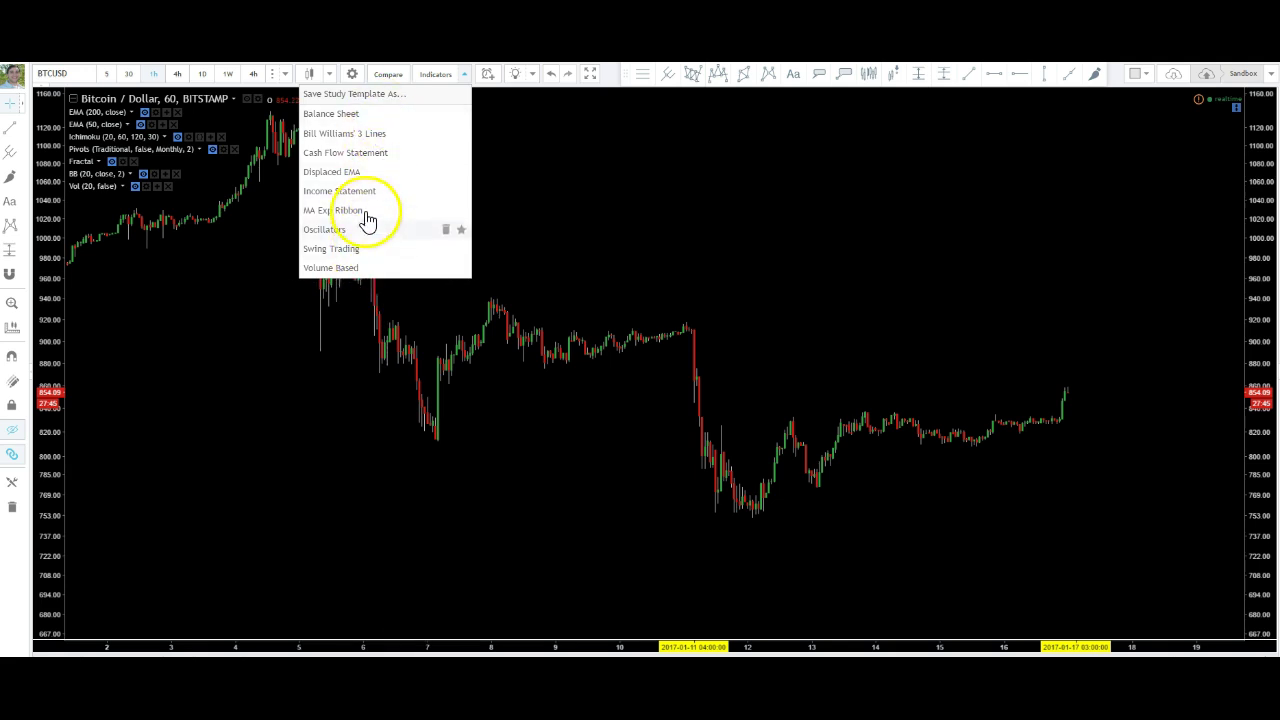
pyautogui.click(466, 78)
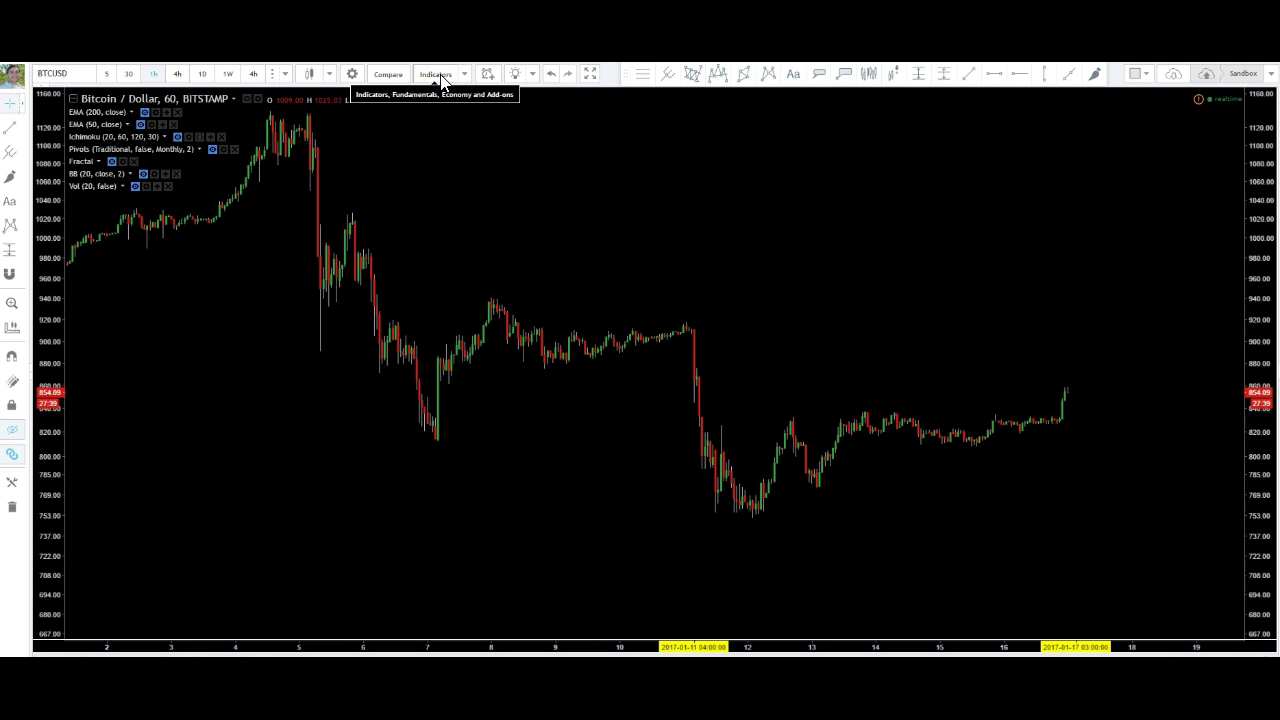
pyautogui.click(438, 76)
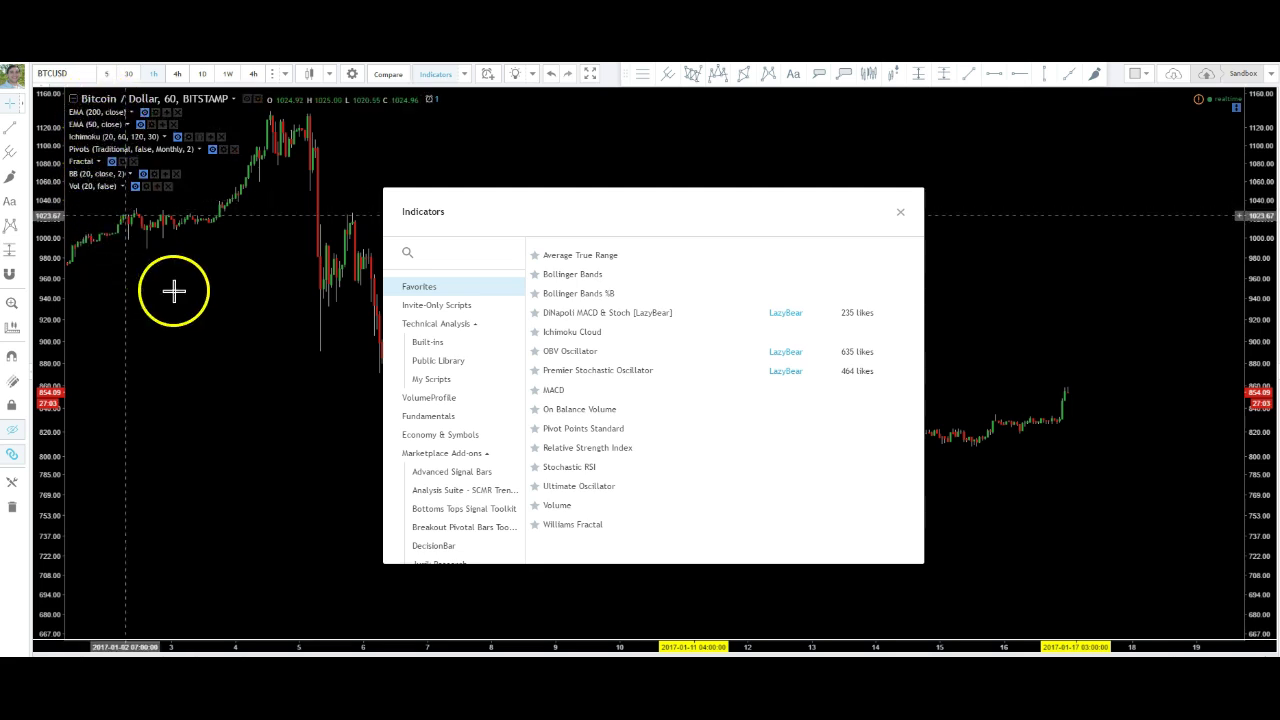
pyautogui.press('Escape')
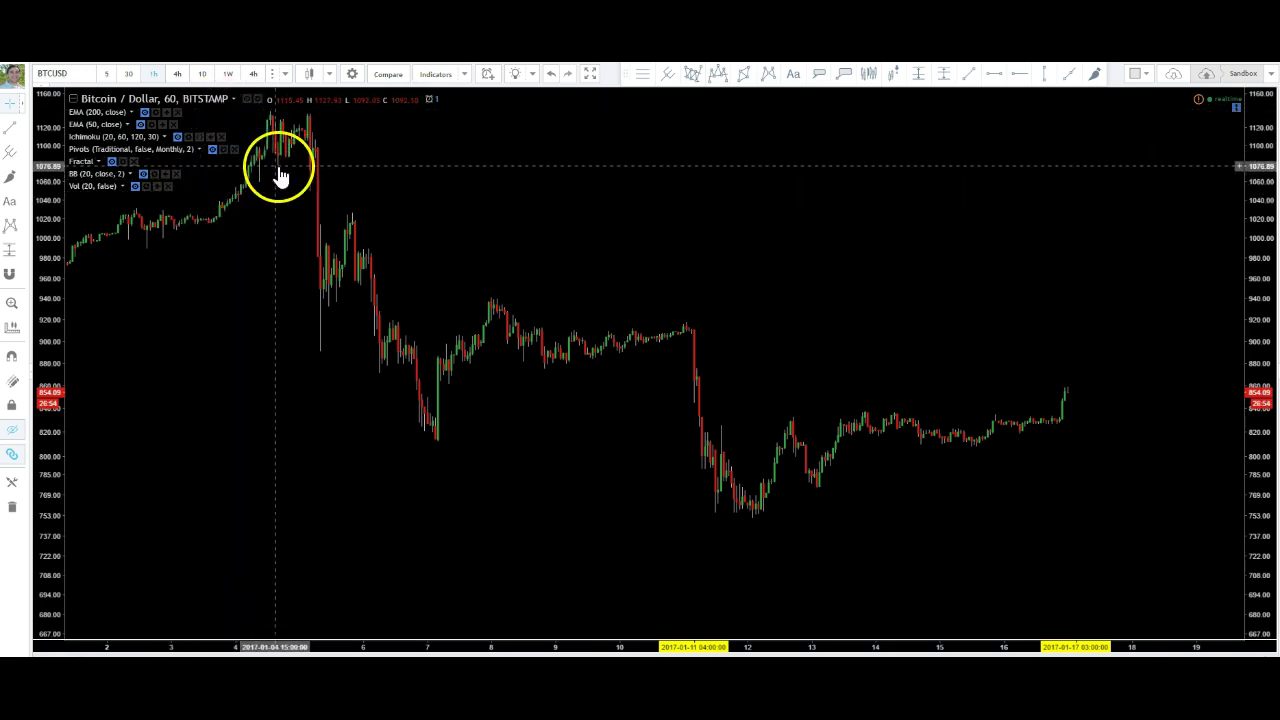
pyautogui.click(430, 76)
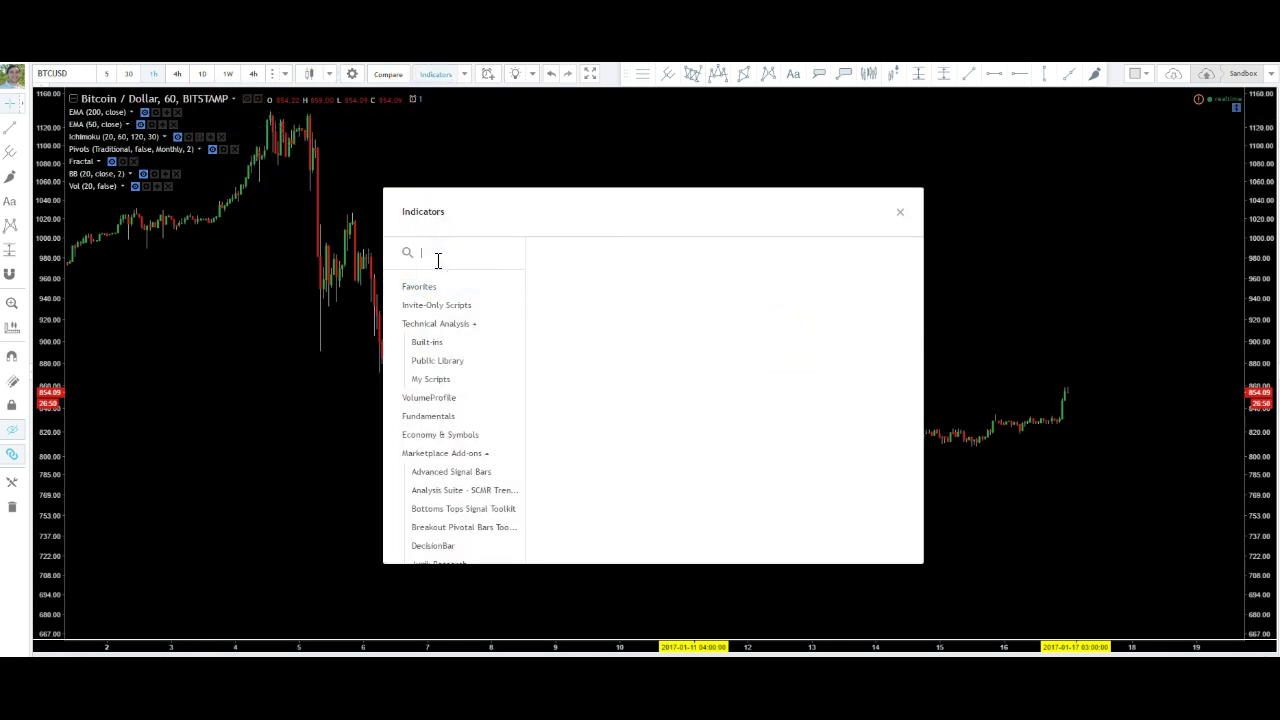
pyautogui.write('em')
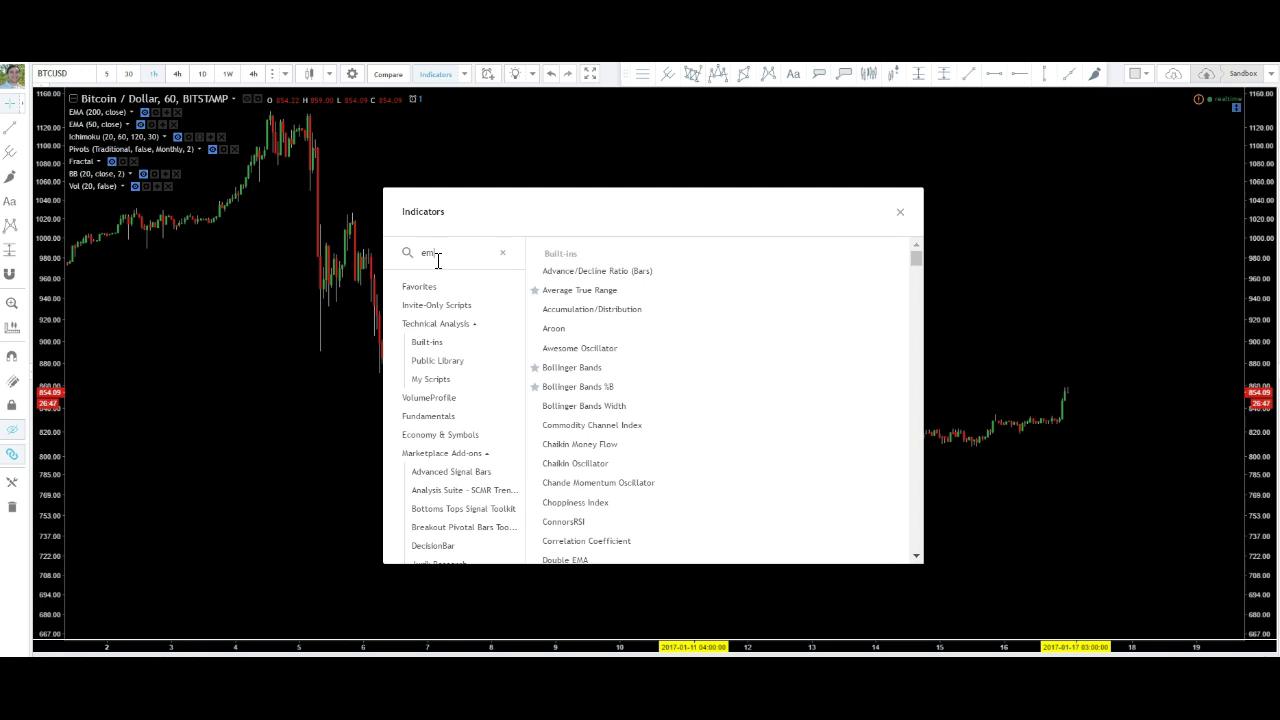
pyautogui.write('a')
pyautogui.click(670, 268)
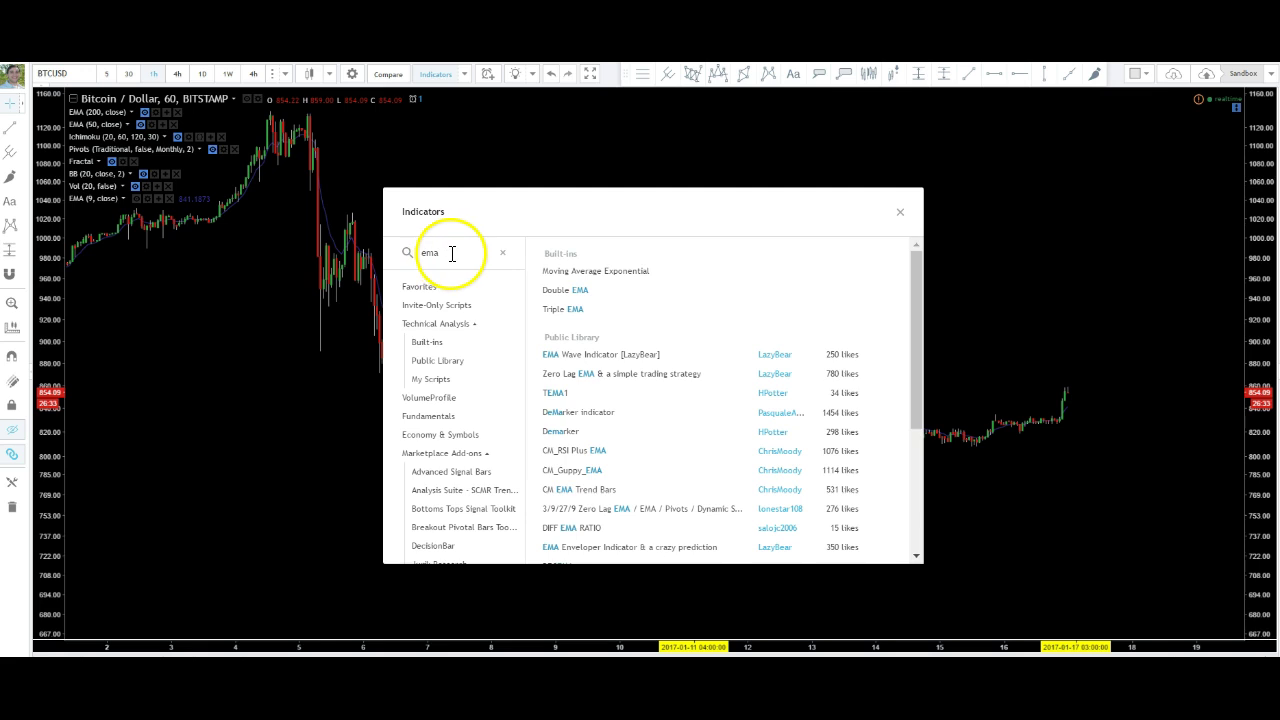
pyautogui.click(169, 199)
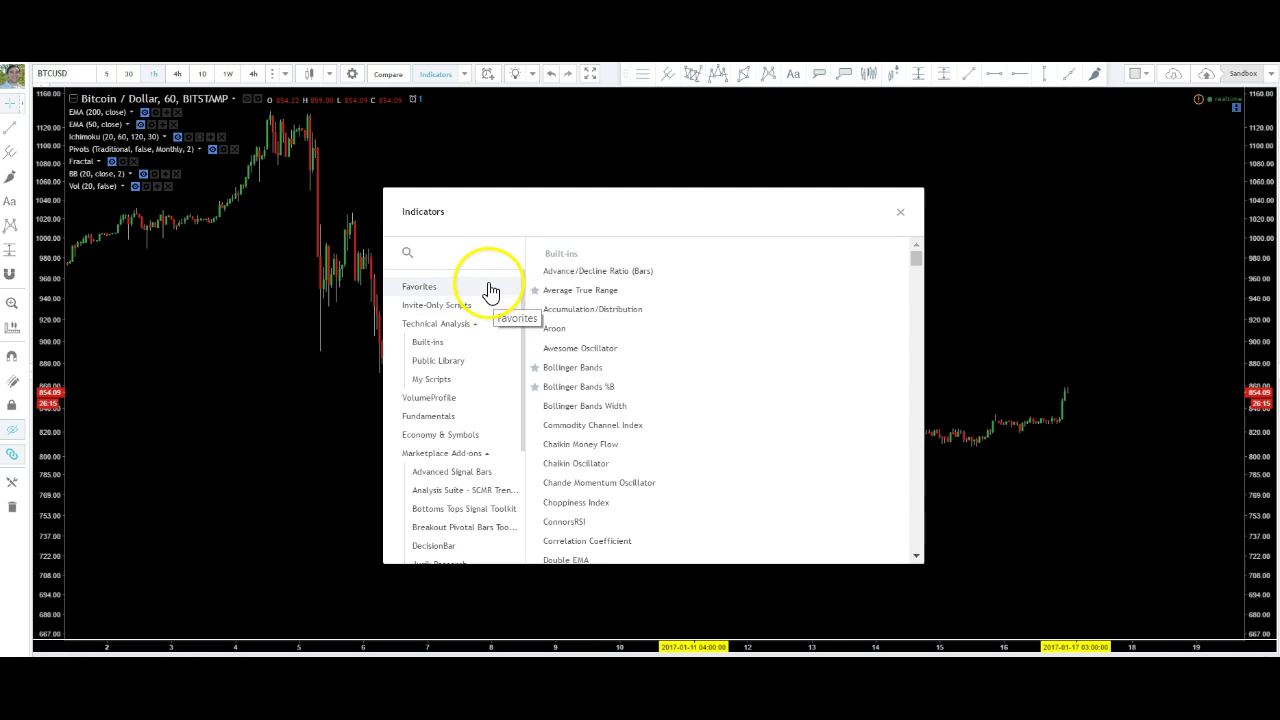
# Browse the Favorites list and the Technical Analysis built-in indicators.
pyautogui.click(490, 288)
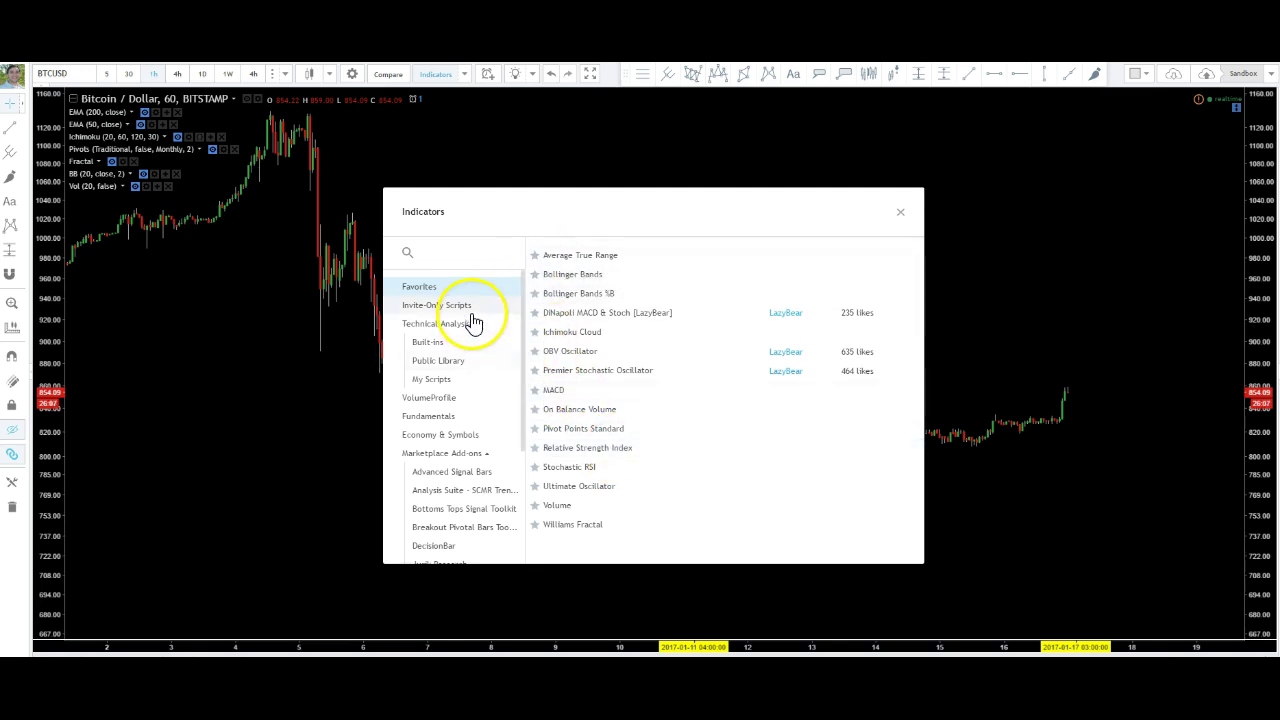
pyautogui.scroll(-3, 466, 346)
pyautogui.scroll(3, 470, 346)
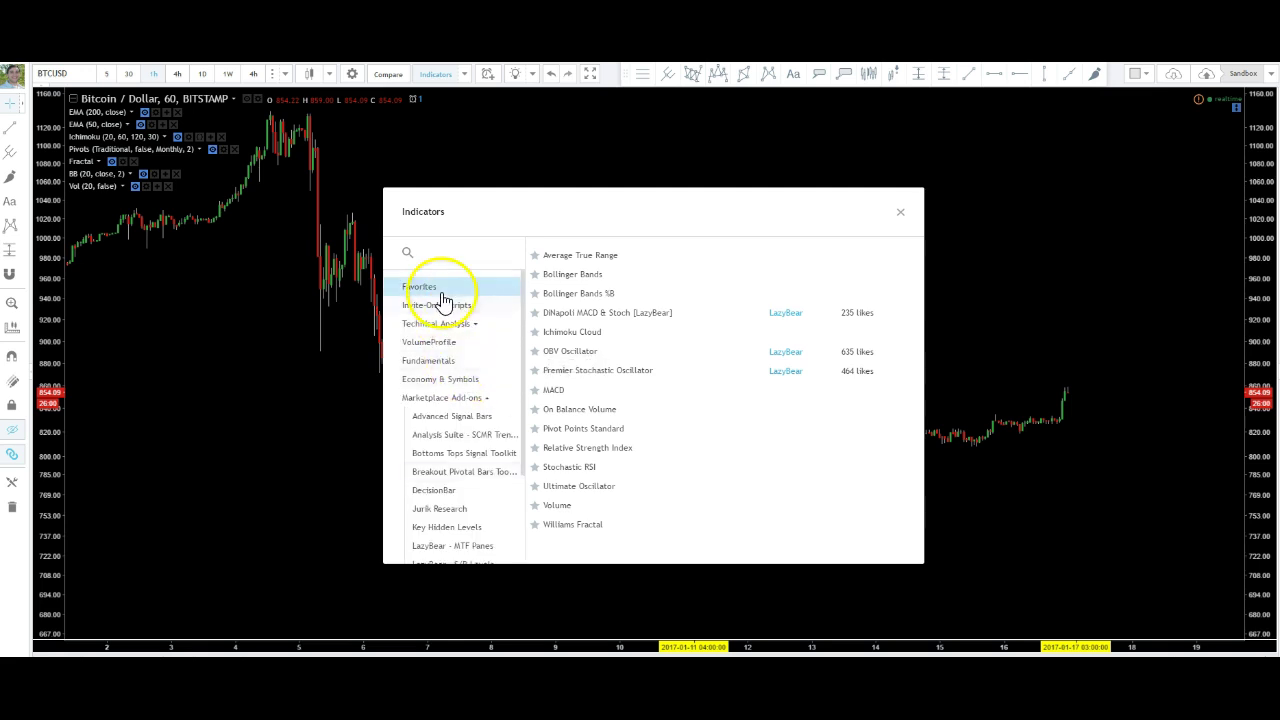
pyautogui.click(455, 323)
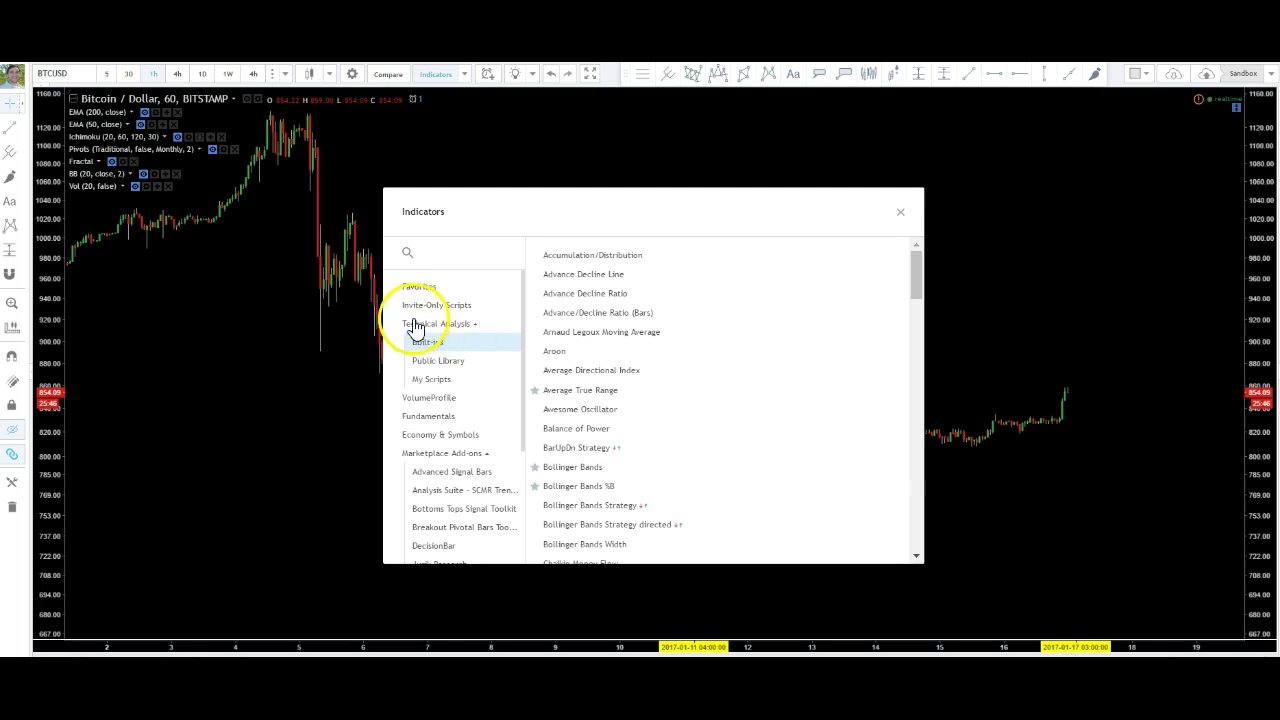
pyautogui.scroll(-10, 580, 346)
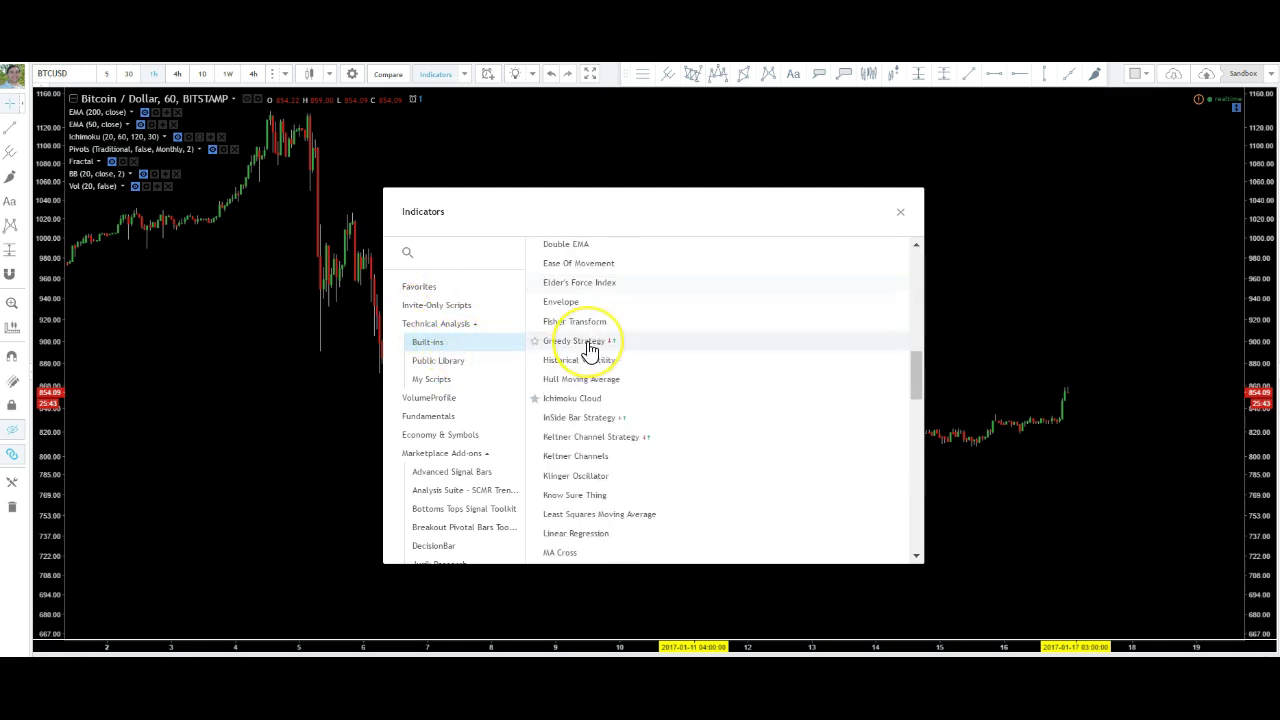
pyautogui.scroll(-5, 590, 350)
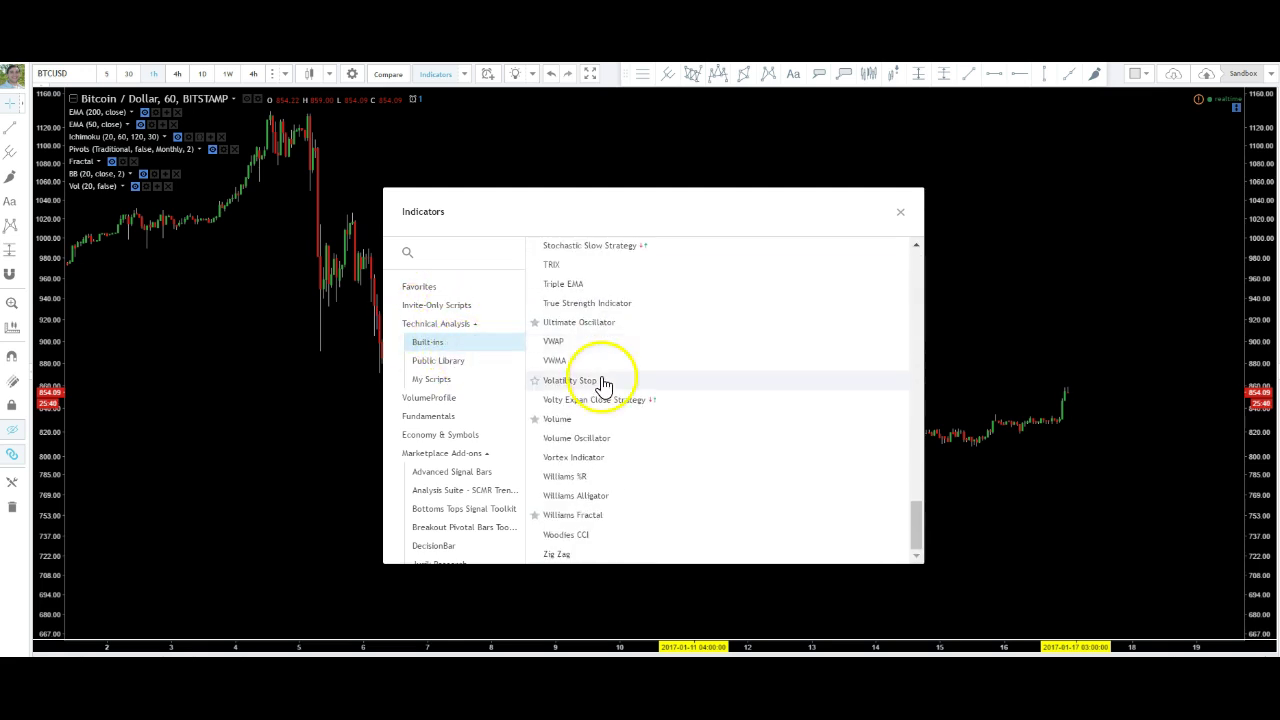
pyautogui.scroll(10, 670, 350)
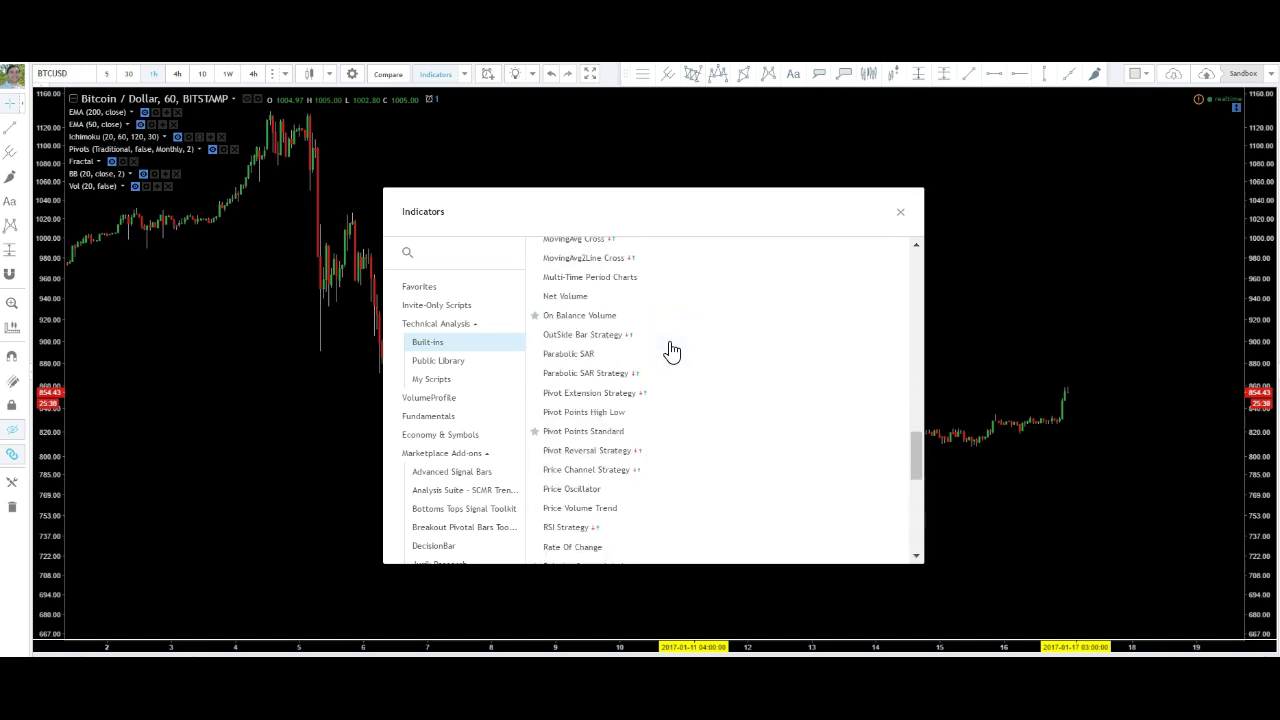
pyautogui.scroll(8, 690, 355)
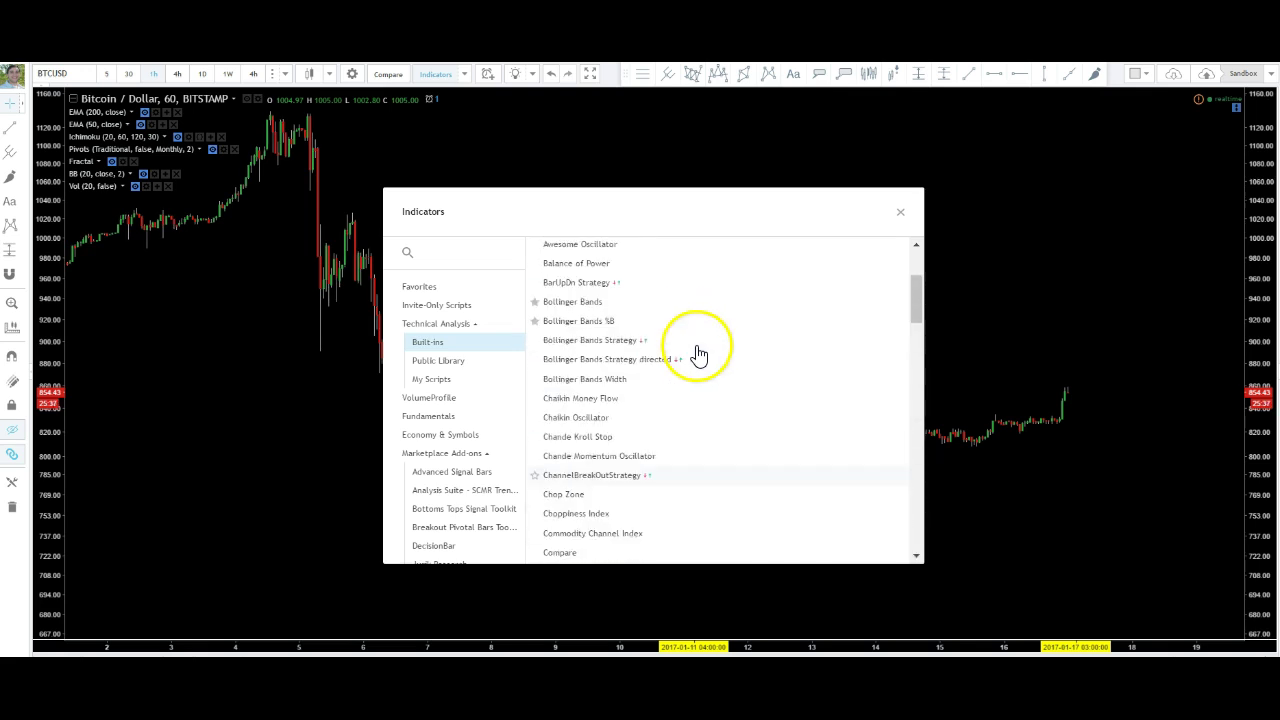
# Browse the Public Library community scripts, then switch to the user's own scripts.
pyautogui.click(438, 361)
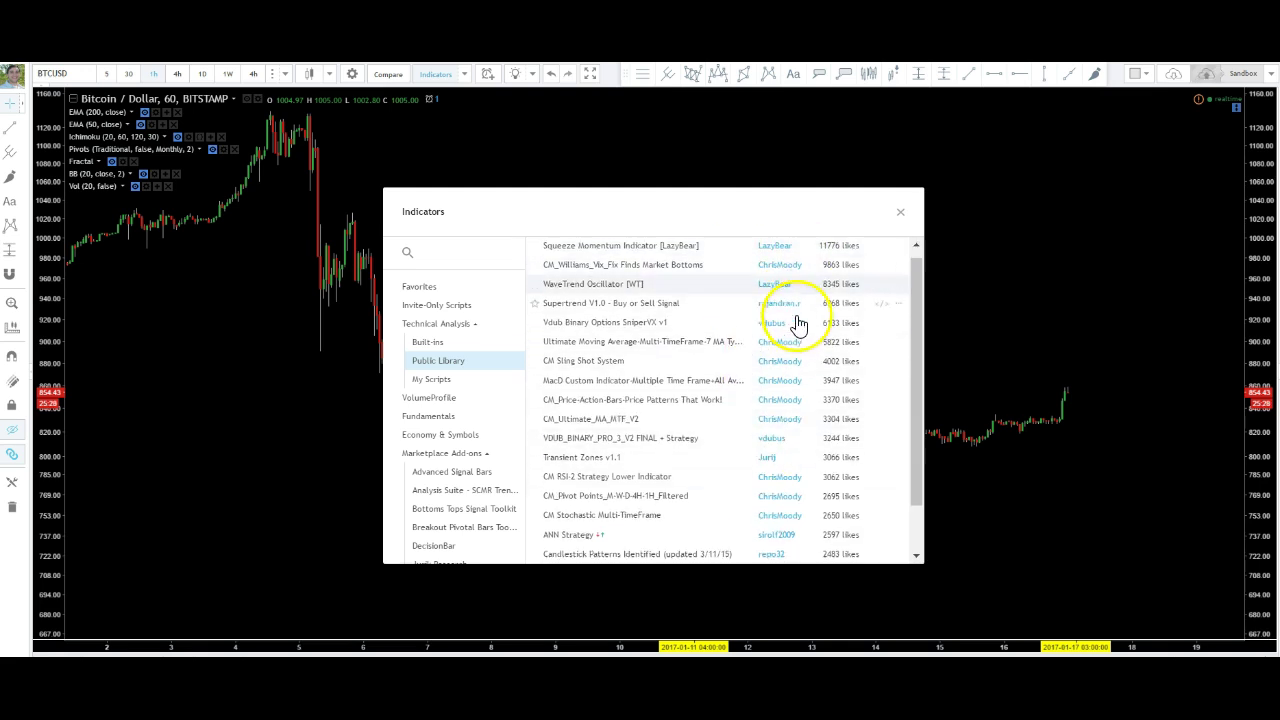
pyautogui.scroll(-2, 850, 316)
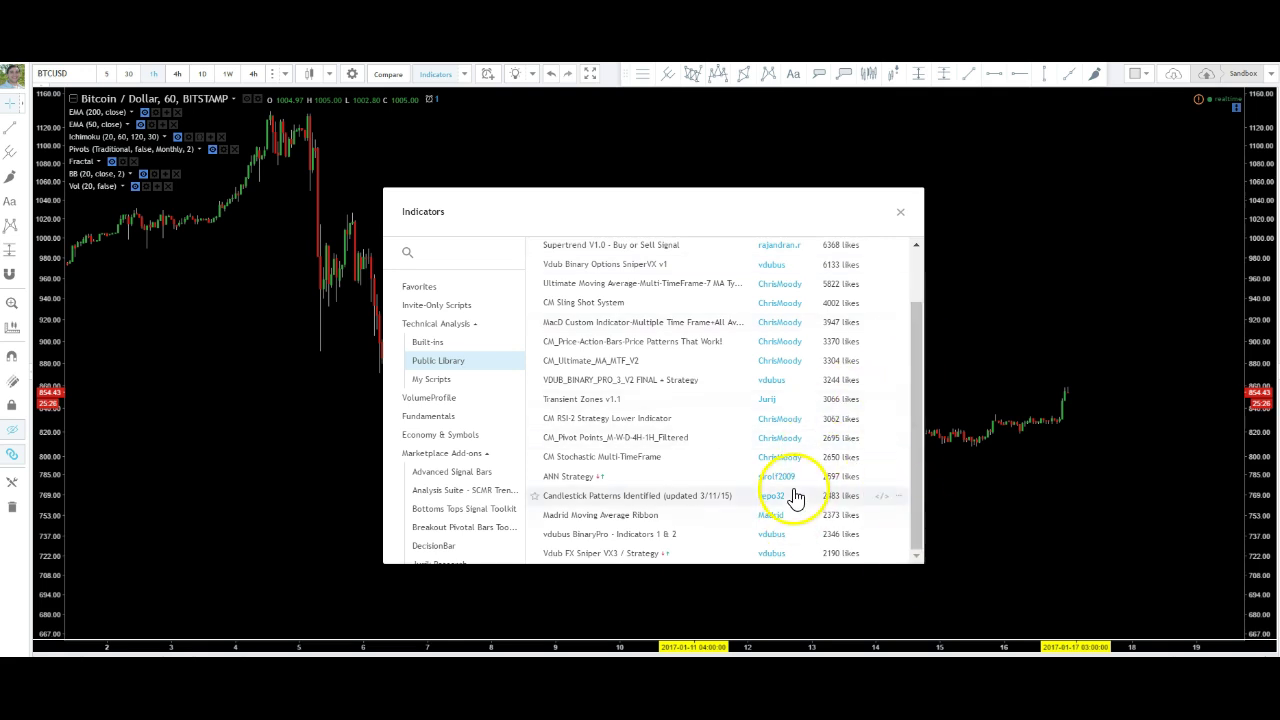
pyautogui.scroll(1, 818, 432)
pyautogui.scroll(1, 818, 432)
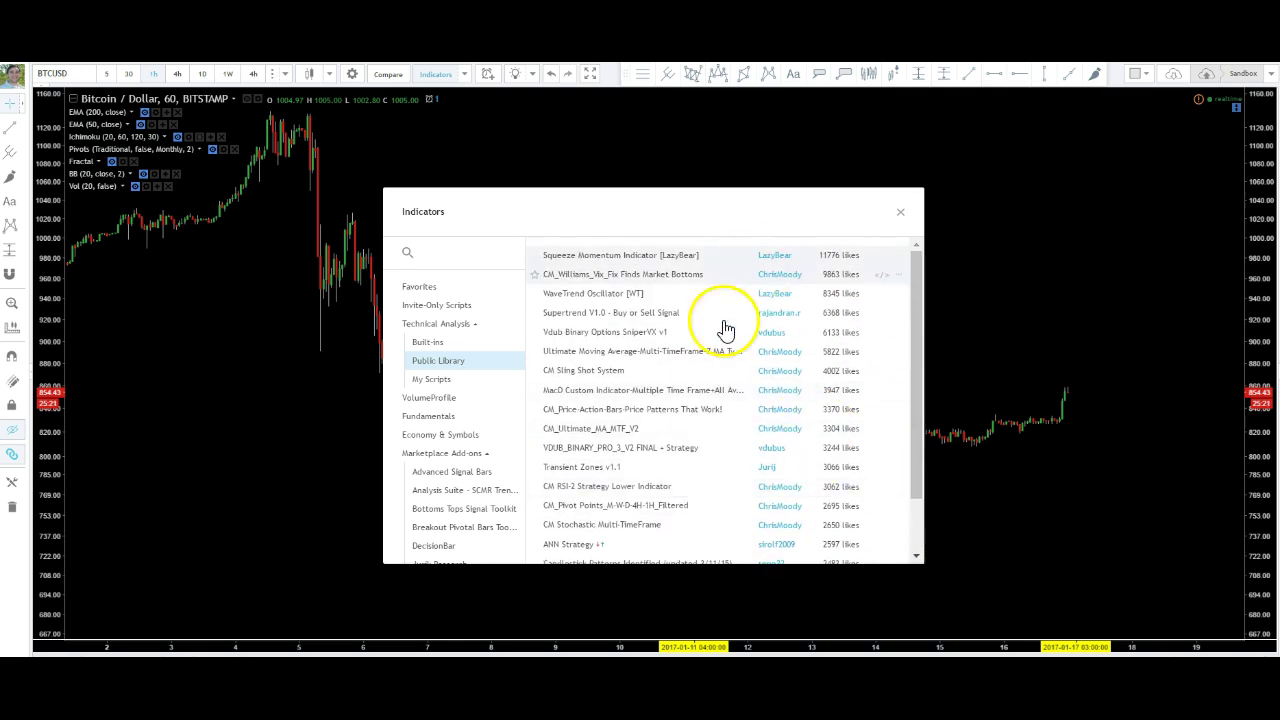
pyautogui.click(438, 385)
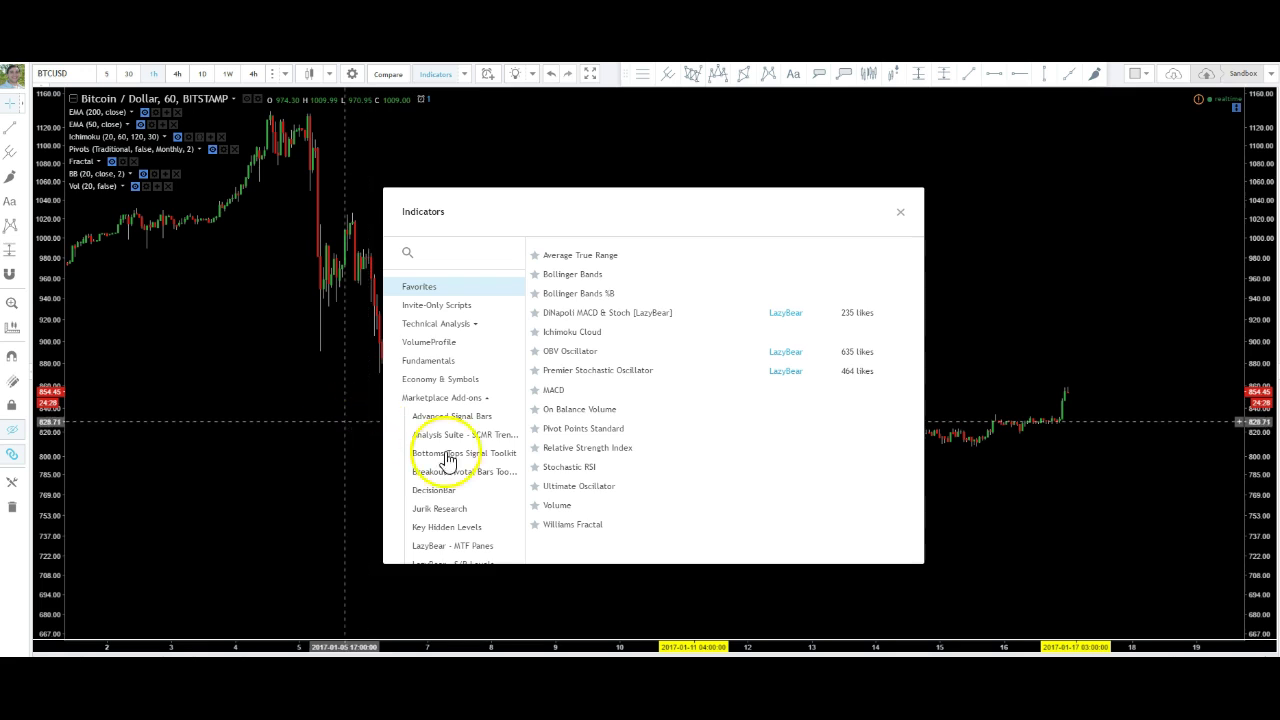
# Add Relative Strength Index, Stochastic RSI and OBV Oscillator panes from Favorites.
pyautogui.click(575, 447)
pyautogui.click(565, 467)
pyautogui.press('Escape')
pyautogui.click(280, 557)
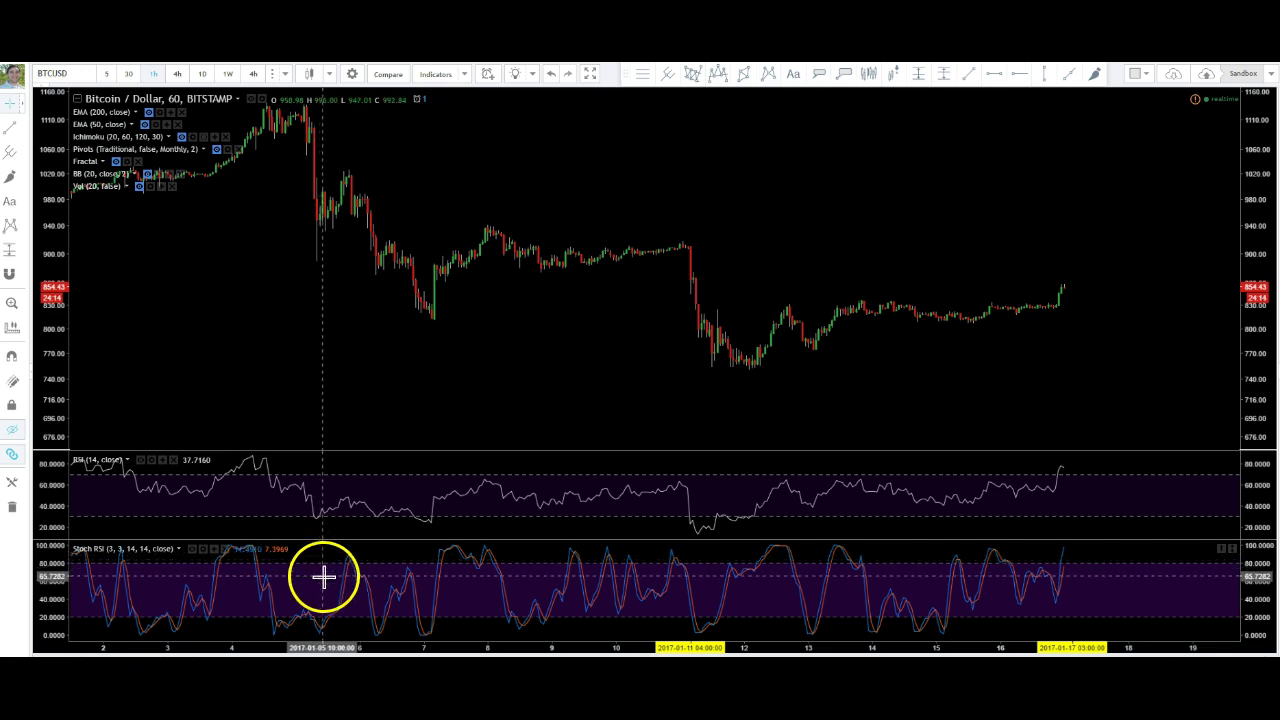
pyautogui.click(430, 78)
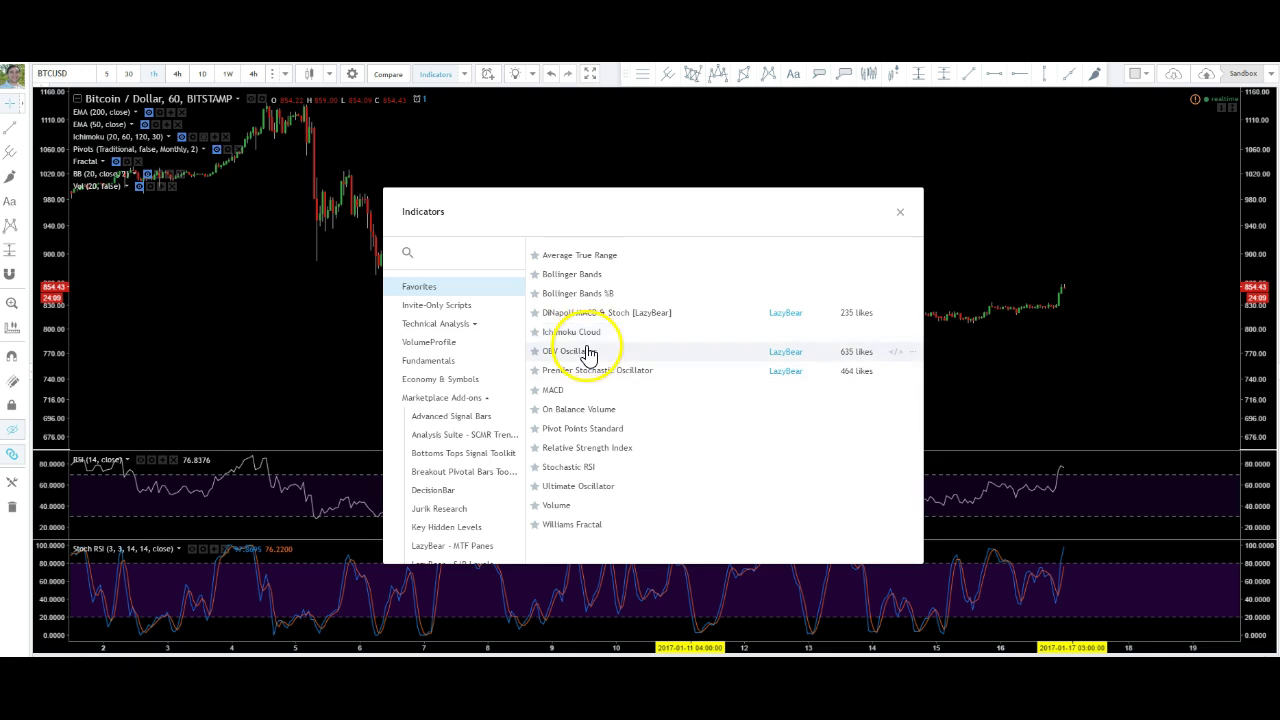
pyautogui.click(584, 348)
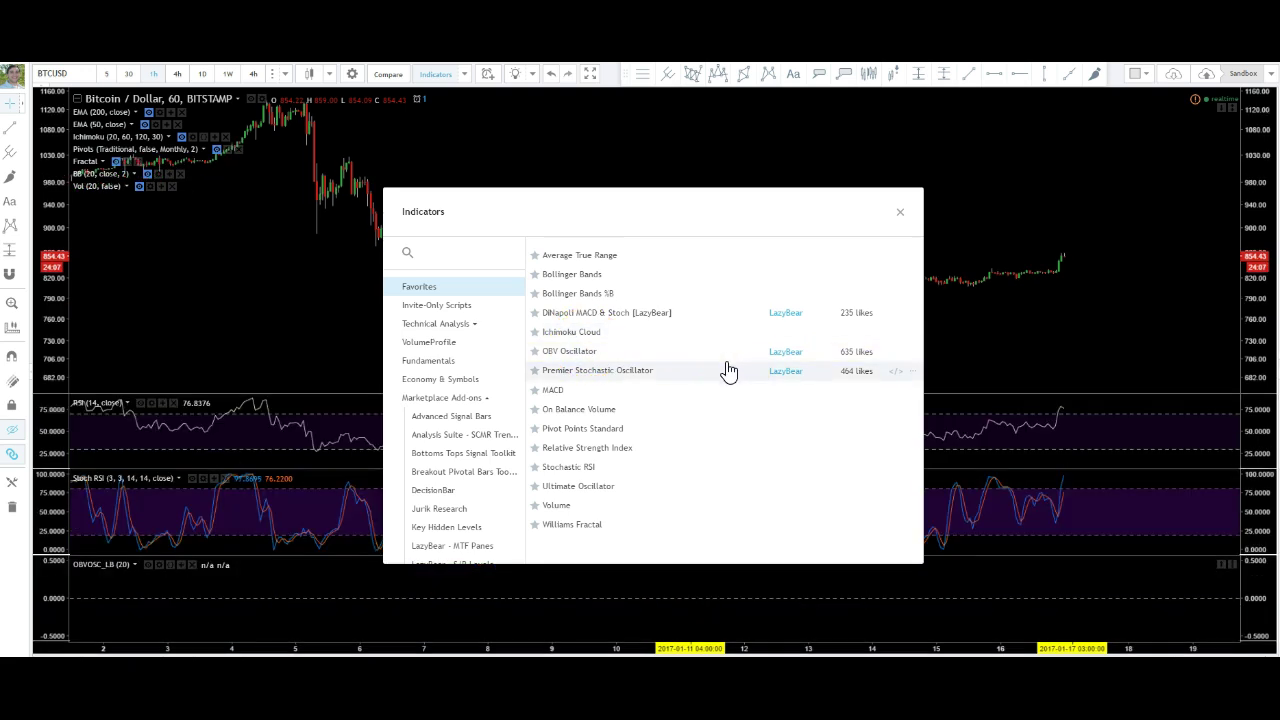
pyautogui.click(431, 601)
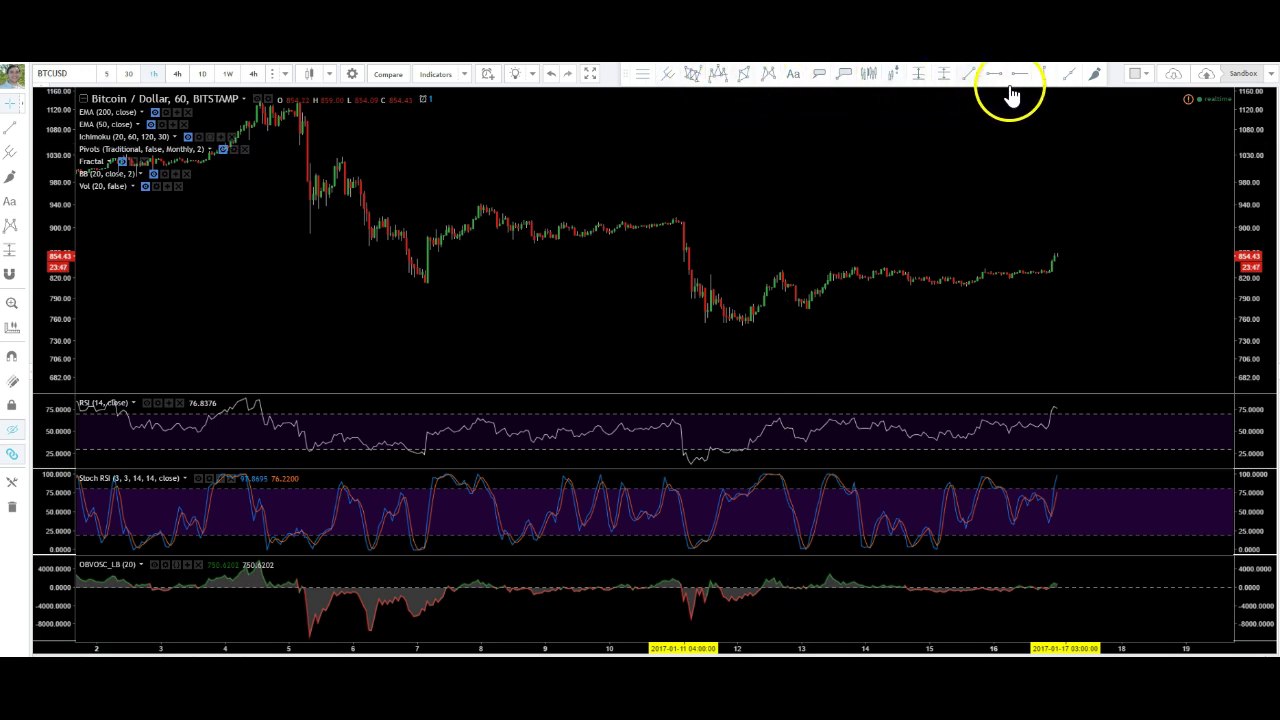
# Look through the Fib, shape, text and position tool groups, then select the Price Label tool.
pyautogui.click(20, 150)
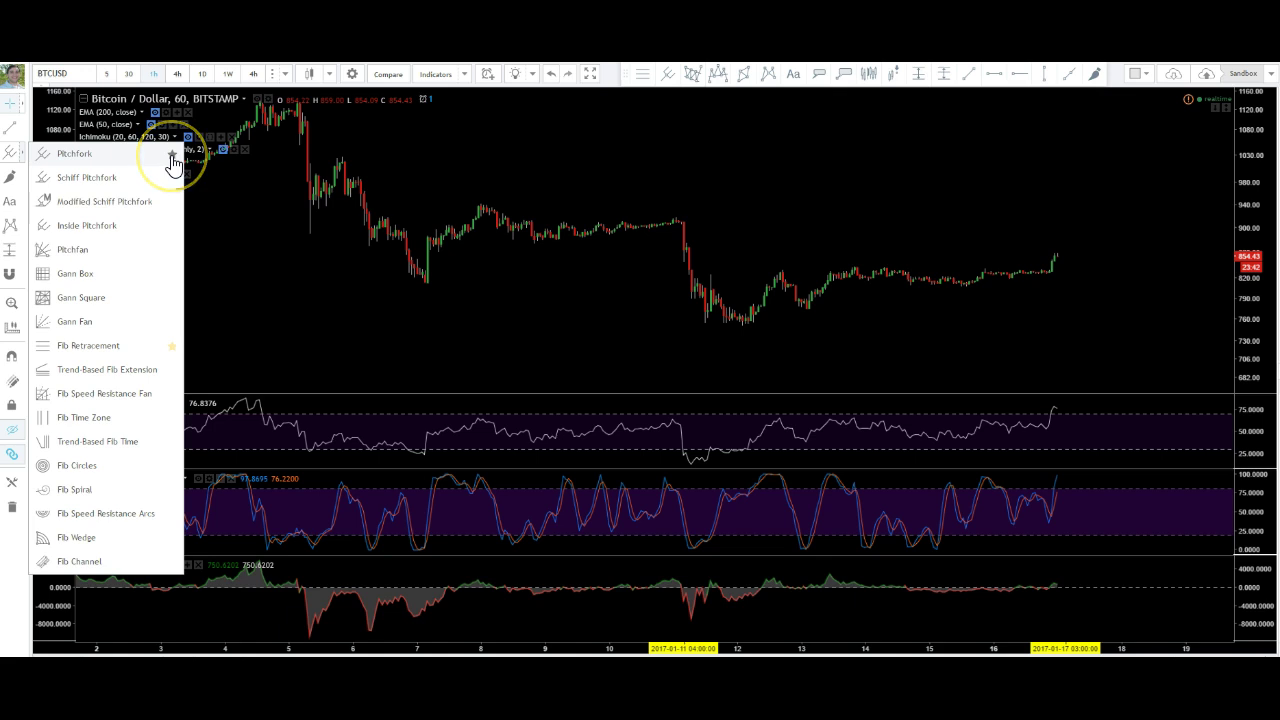
pyautogui.click(668, 86)
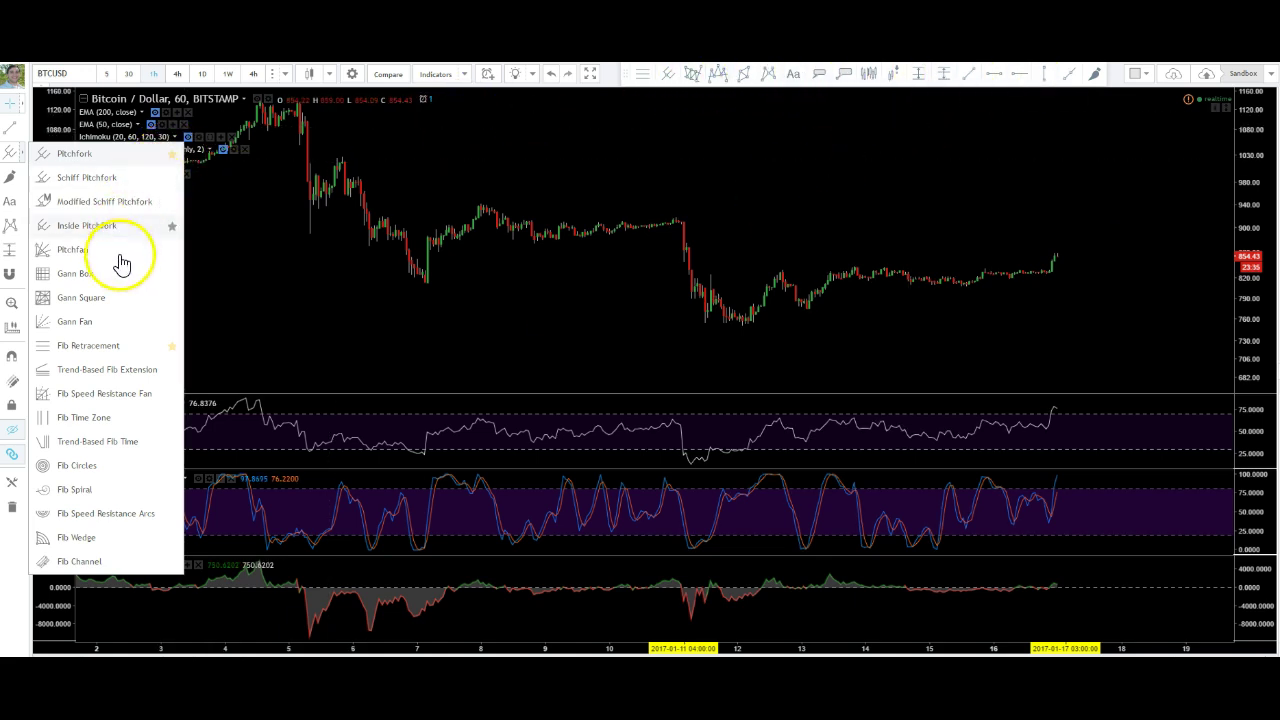
pyautogui.click(22, 178)
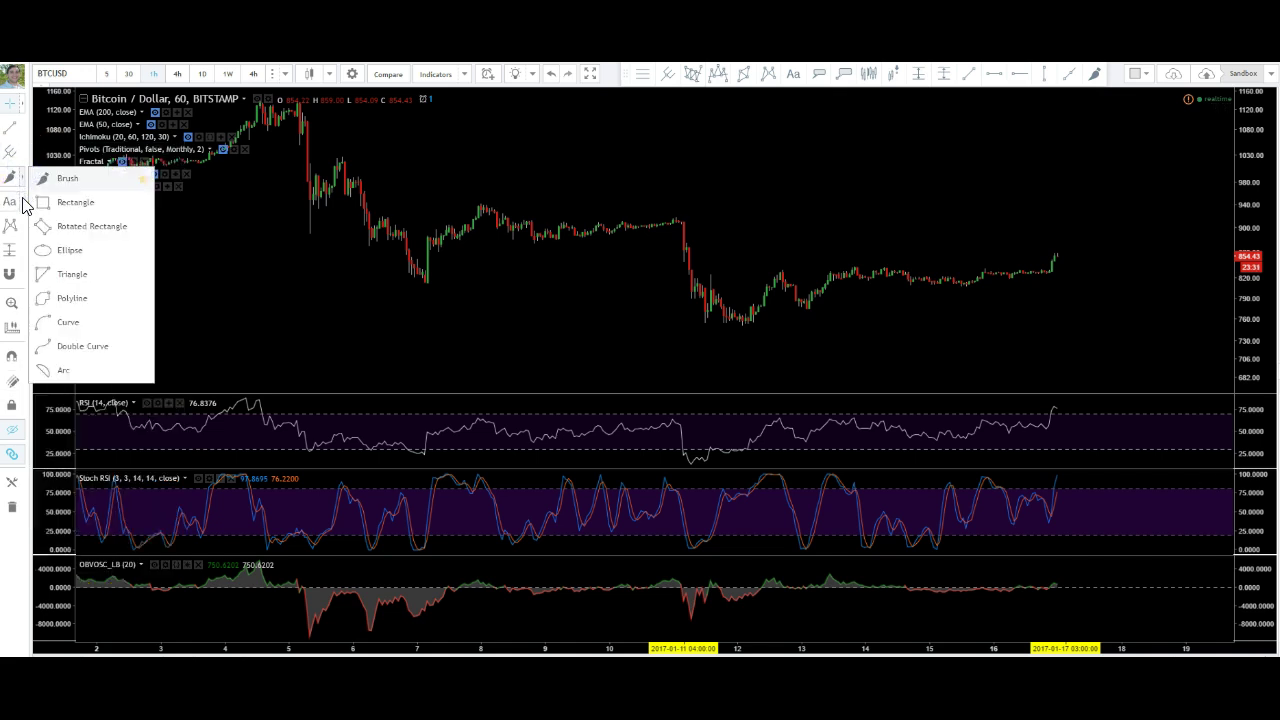
pyautogui.click(23, 202)
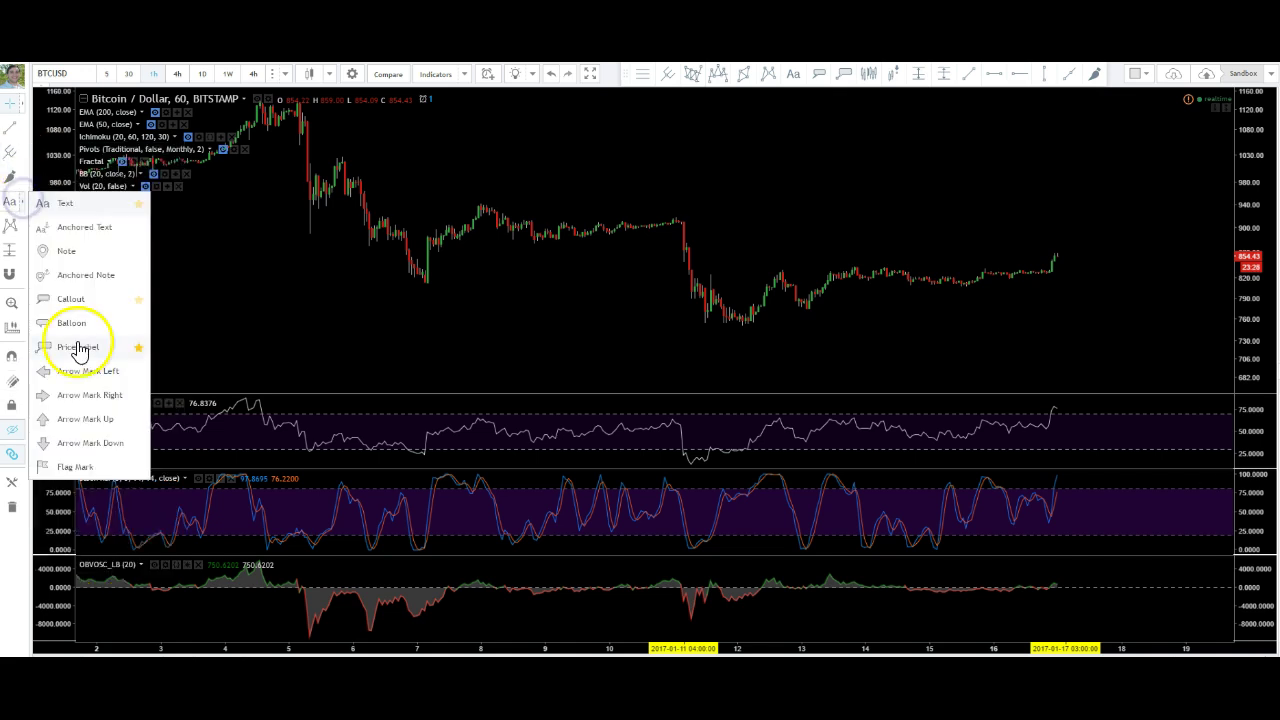
pyautogui.click(24, 247)
pyautogui.click(22, 153)
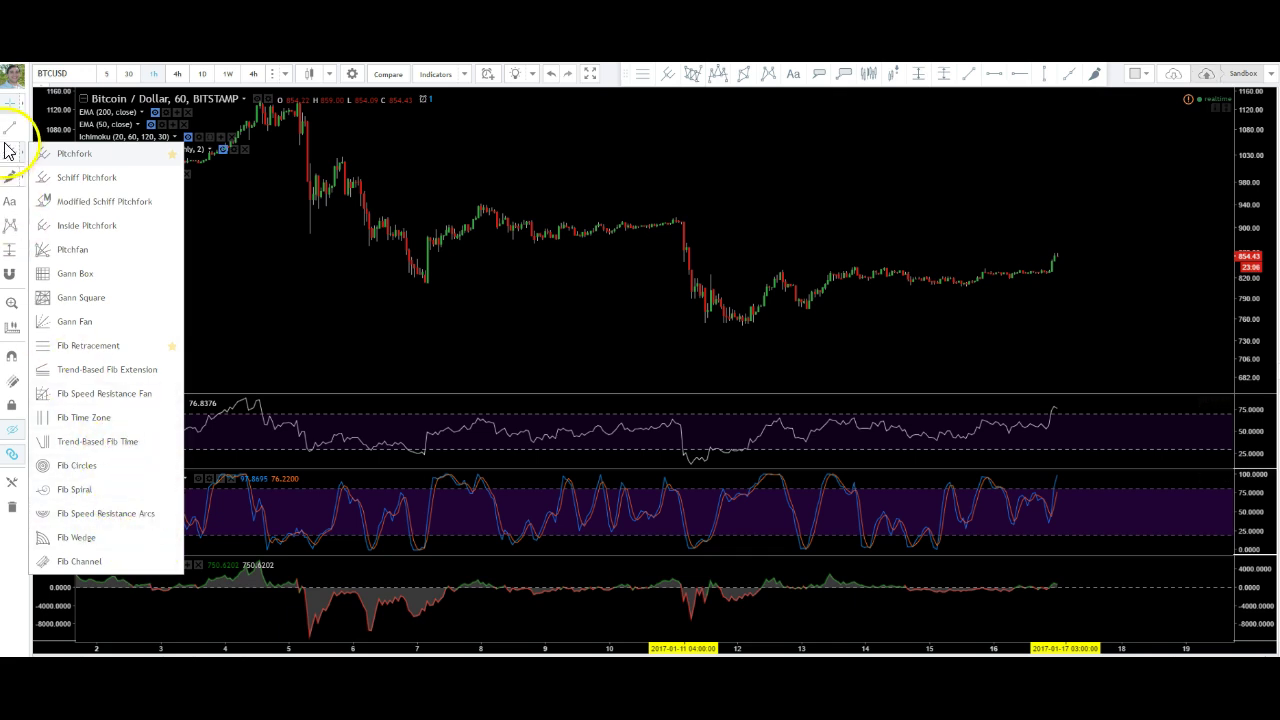
pyautogui.click(24, 177)
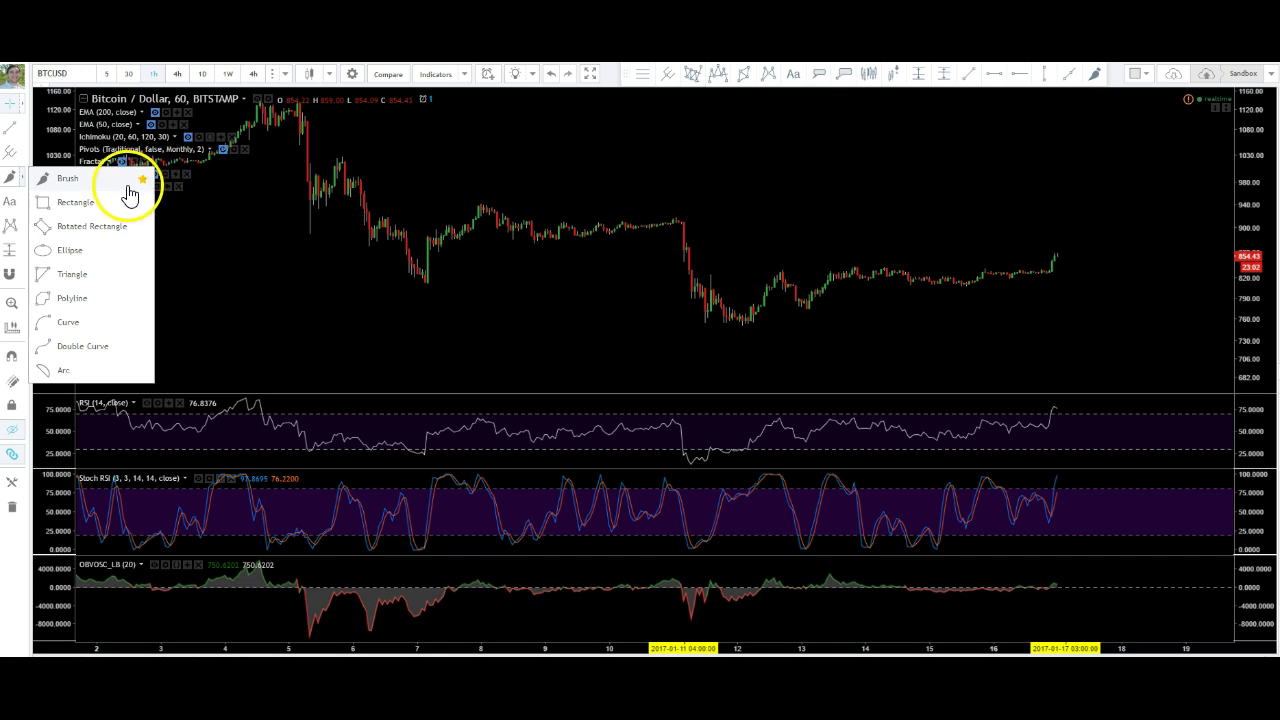
pyautogui.click(22, 205)
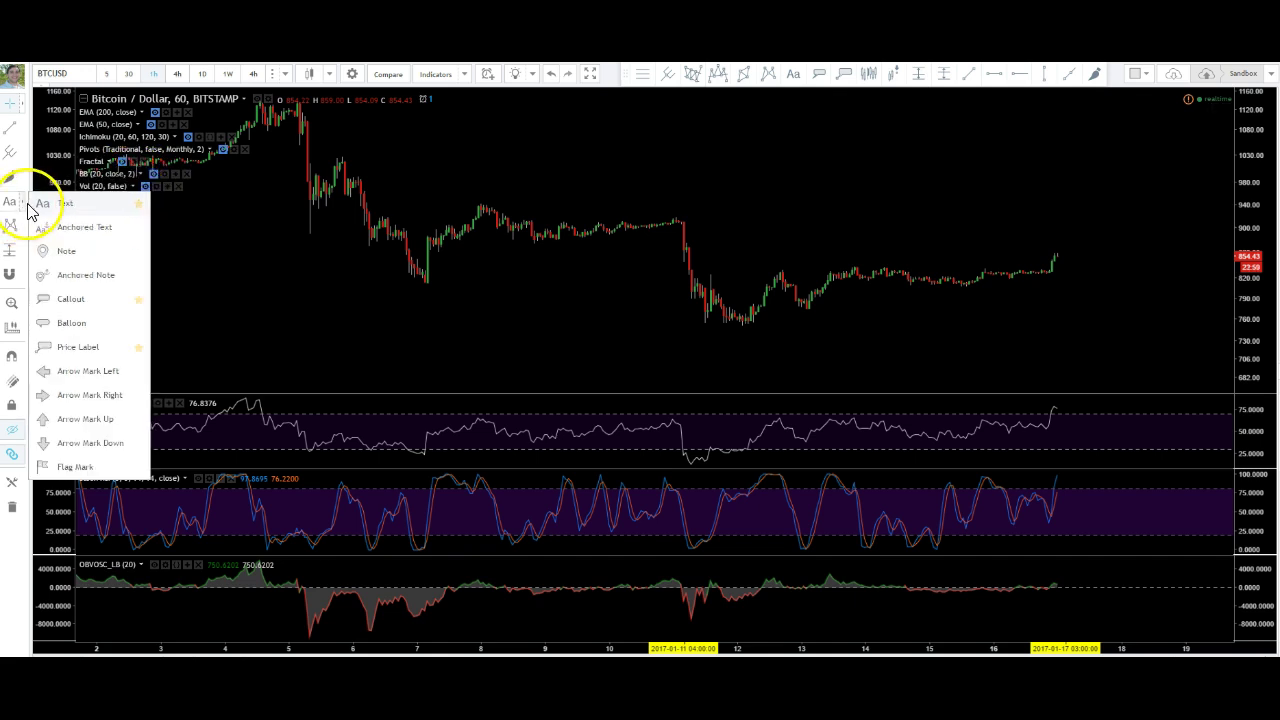
pyautogui.click(88, 346)
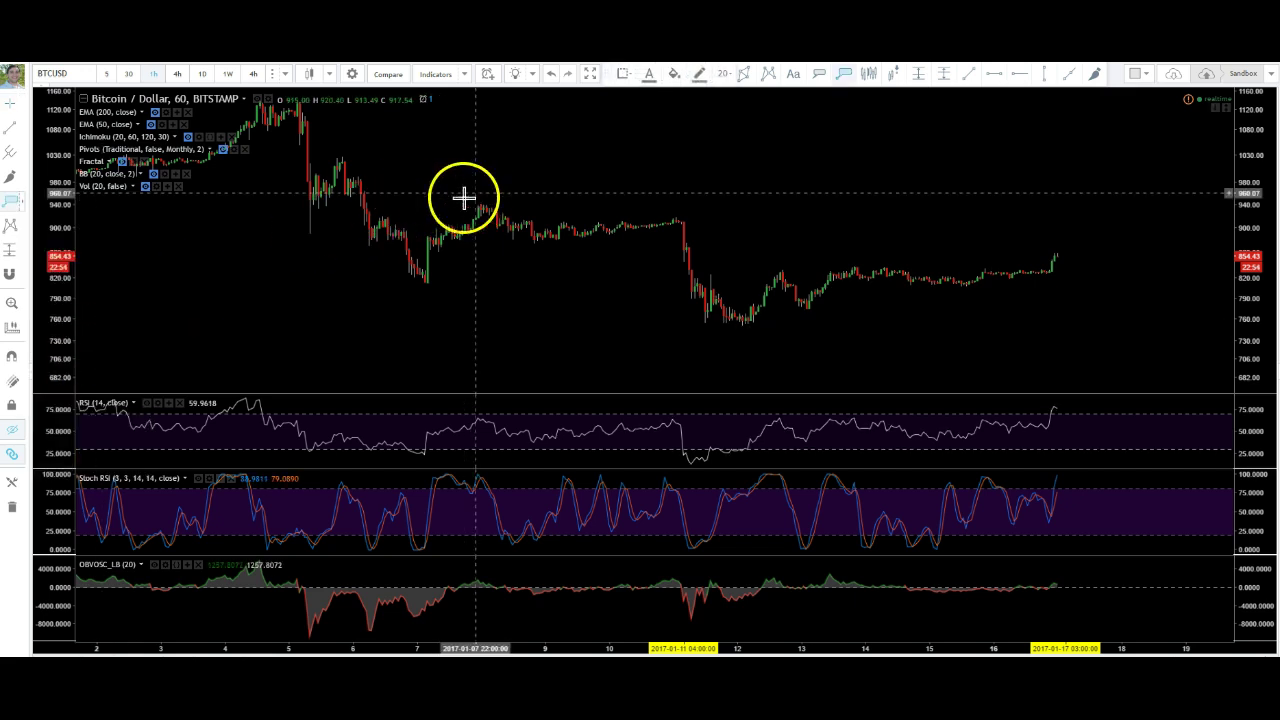
pyautogui.moveTo(477, 206)
pyautogui.mouseDown()
pyautogui.moveTo(497, 193)
pyautogui.moveTo(369, 186)
pyautogui.moveTo(372, 166)
pyautogui.moveTo(399, 173)
pyautogui.mouseUp()
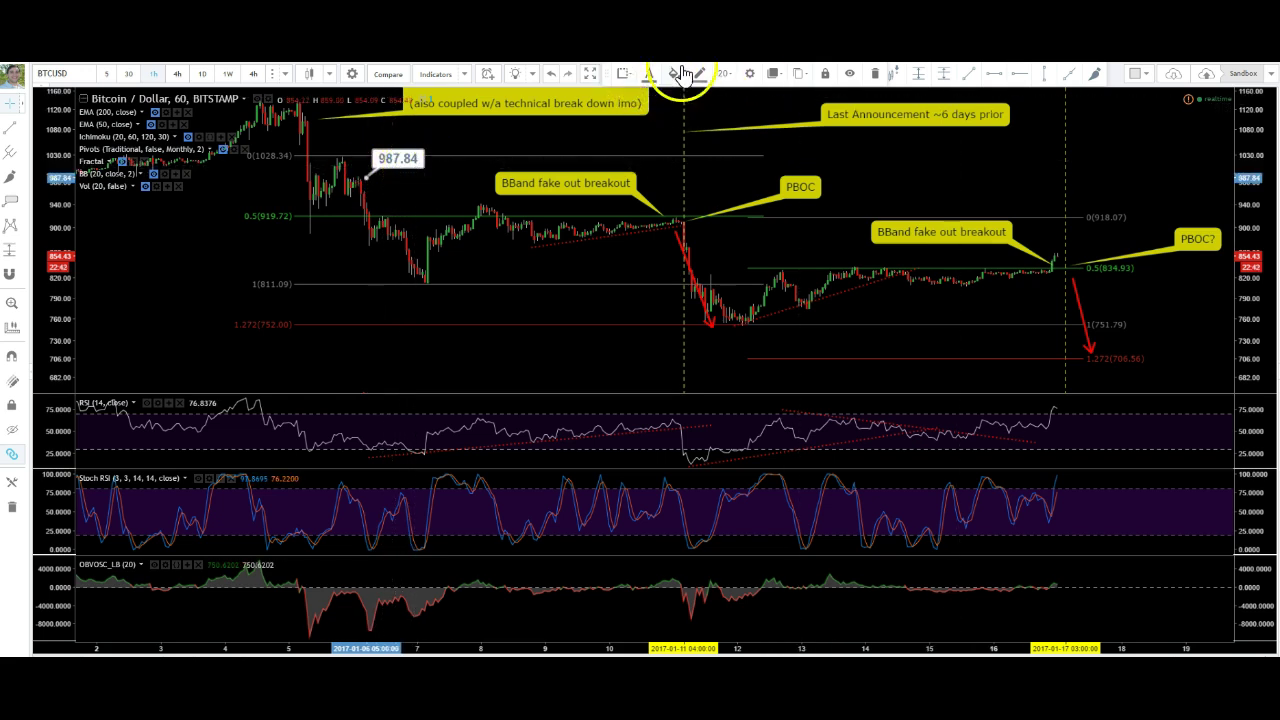
pyautogui.click(876, 80)
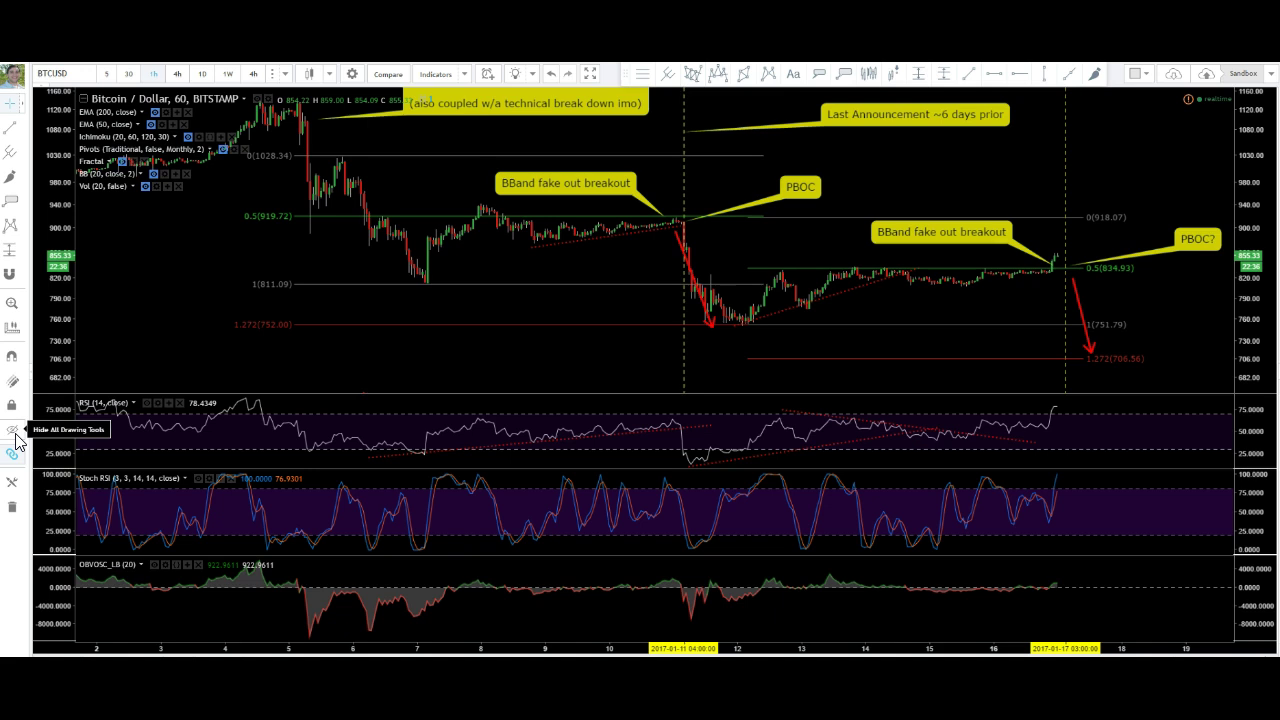
pyautogui.click(13, 432)
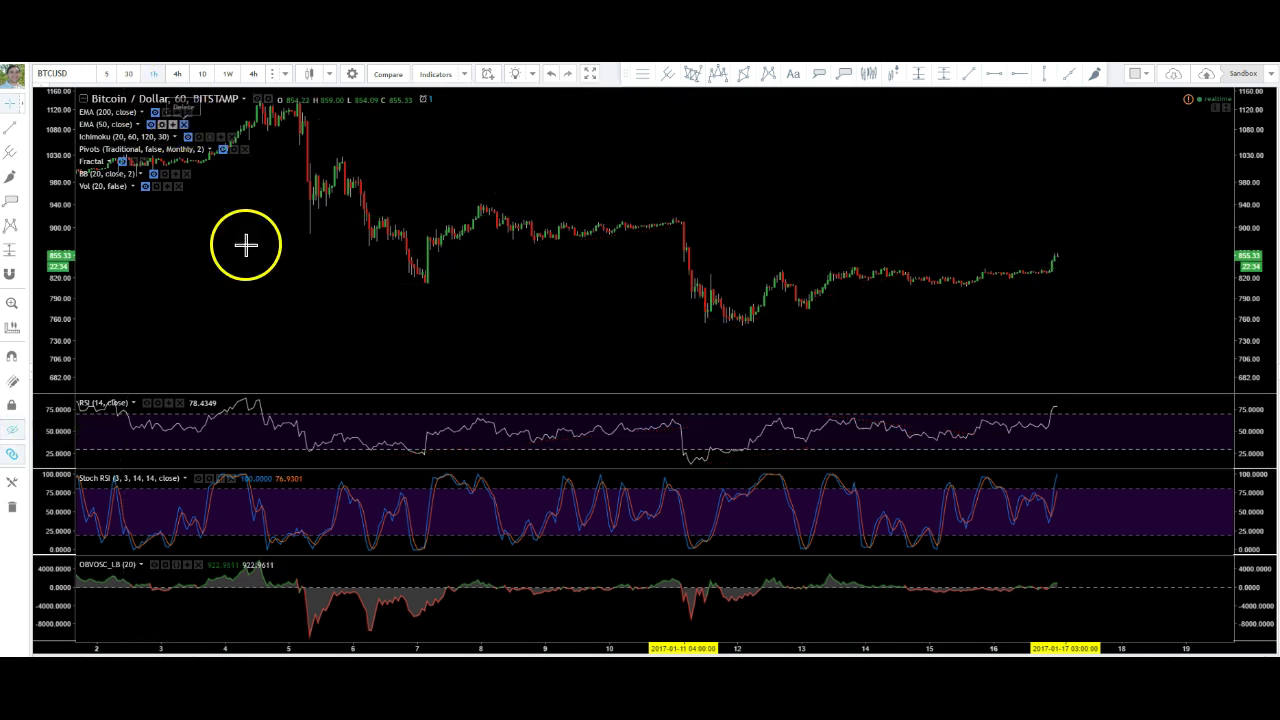
# Show the Ichimoku cloud over the candles while keeping drawings hidden.
pyautogui.click(187, 135)
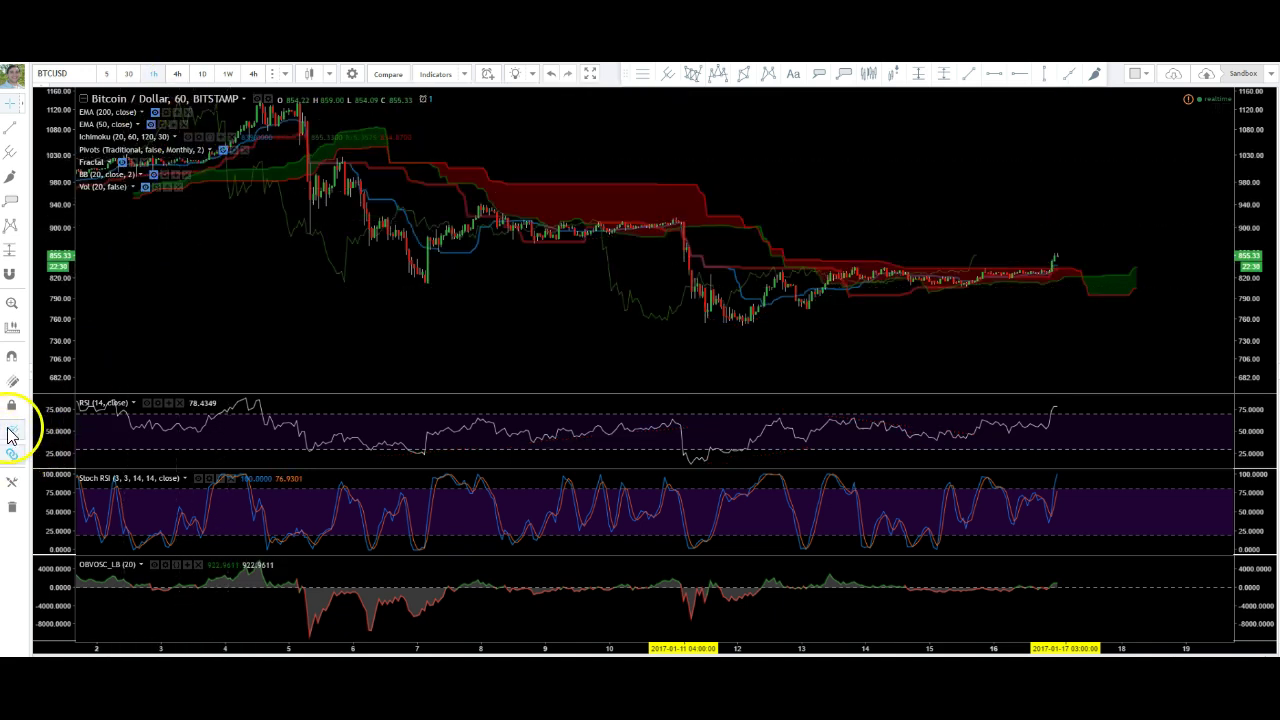
pyautogui.click(13, 432)
pyautogui.click(13, 432)
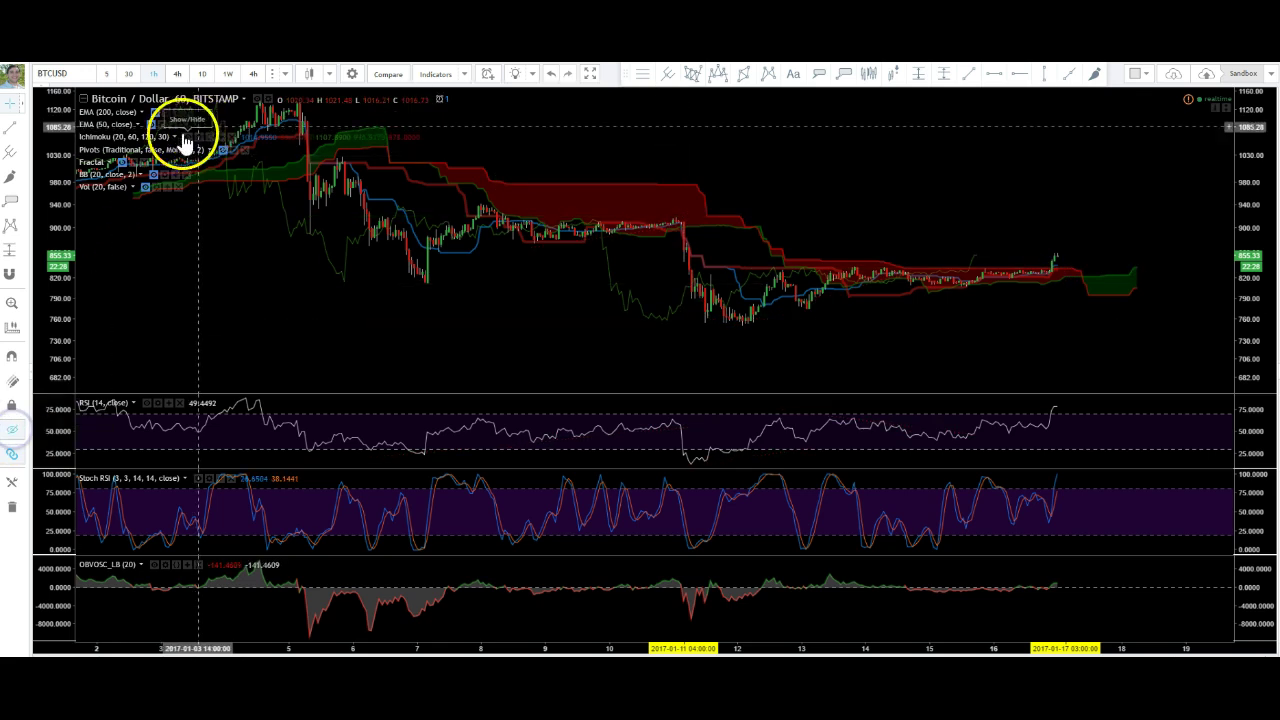
# Maximise the RSI pane to fill the whole chart area.
pyautogui.doubleClick(180, 332)
pyautogui.doubleClick(200, 400)
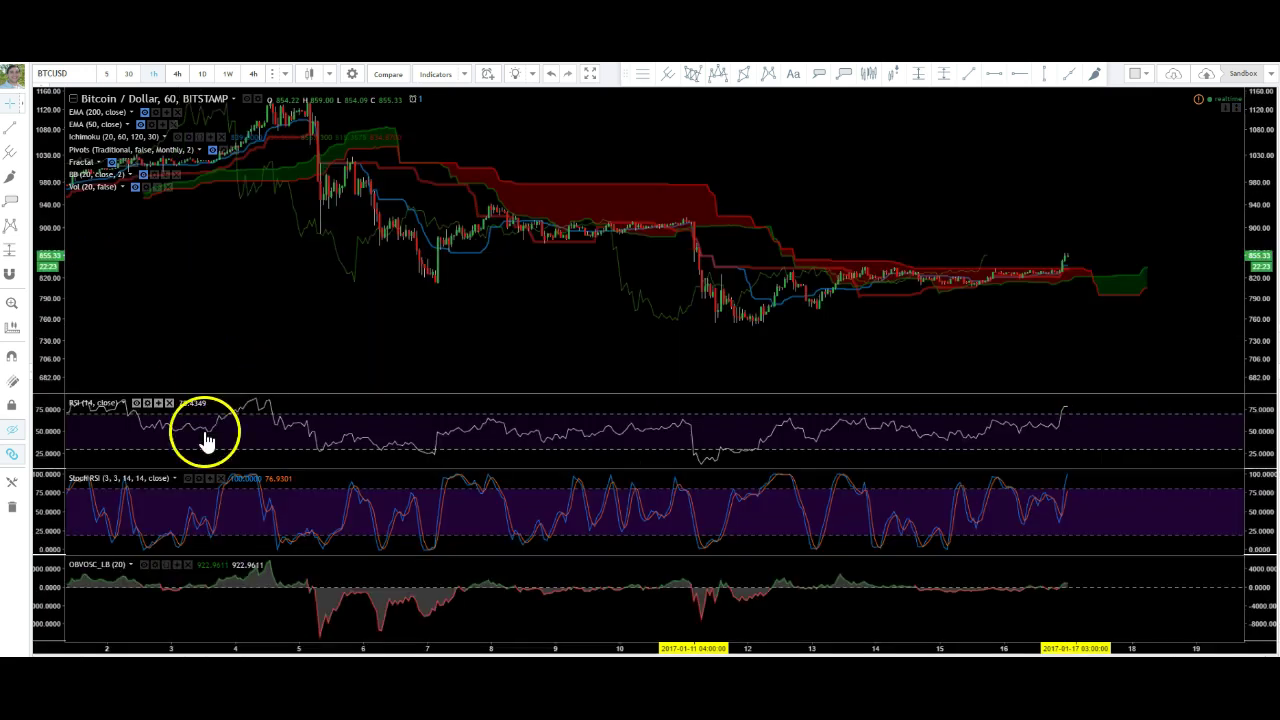
pyautogui.doubleClick(108, 436)
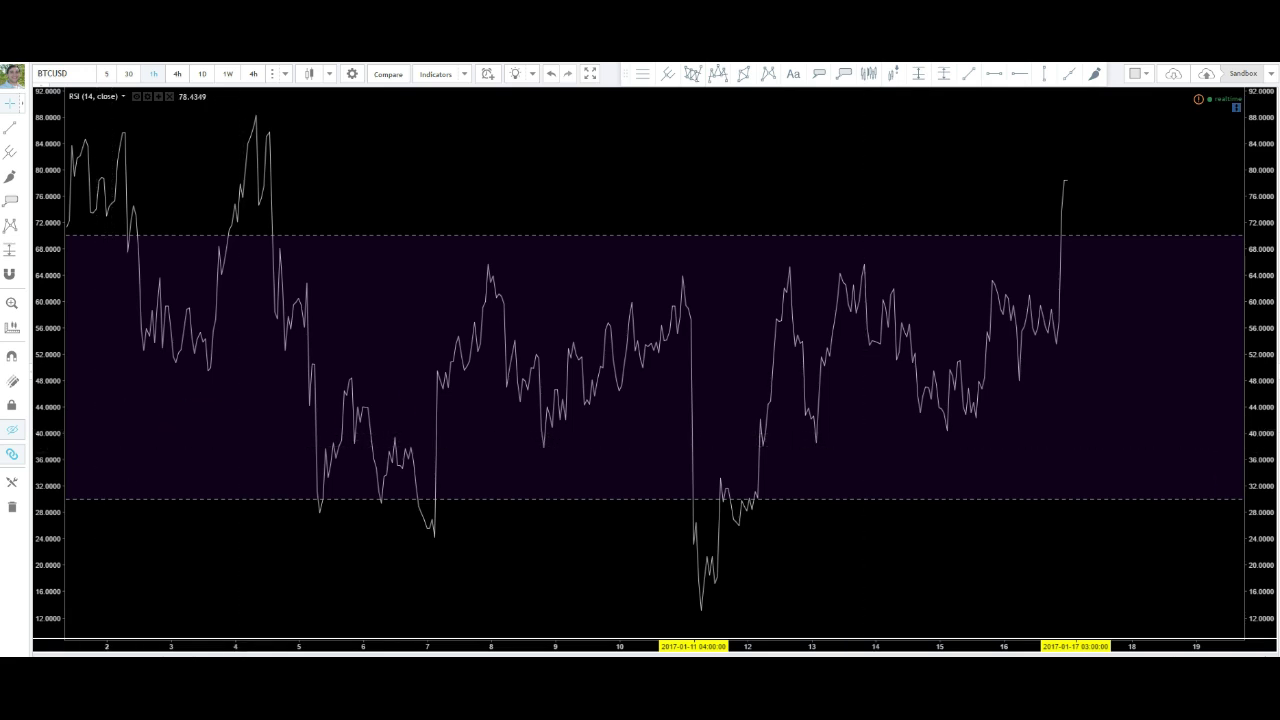
# Stretch the RSI scale to 4–96 and restore the price chart with volume above RSI.
pyautogui.moveTo(1258, 333); pyautogui.dragTo(1223, 294)
pyautogui.click(417, 257)
pyautogui.doubleClick(236, 444)
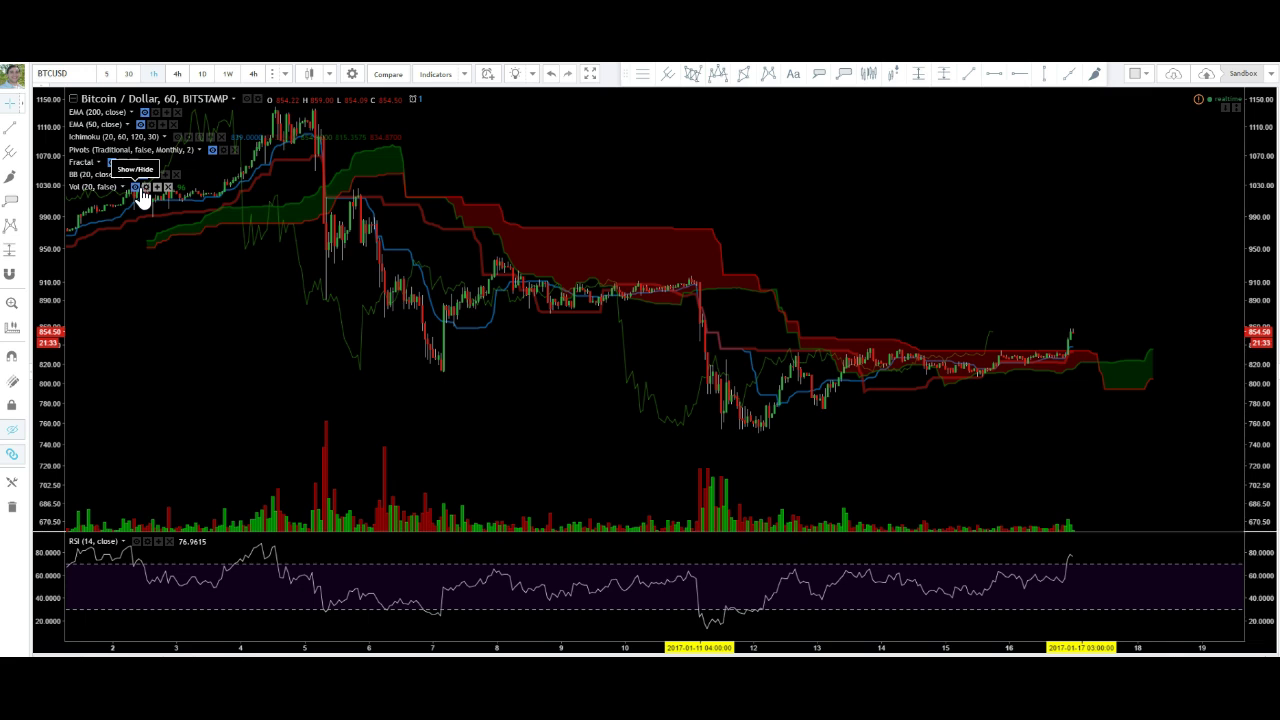
# Hide the volume bars and Ichimoku, and show the EMA 50 and EMA 200 lines.
pyautogui.click(137, 190)
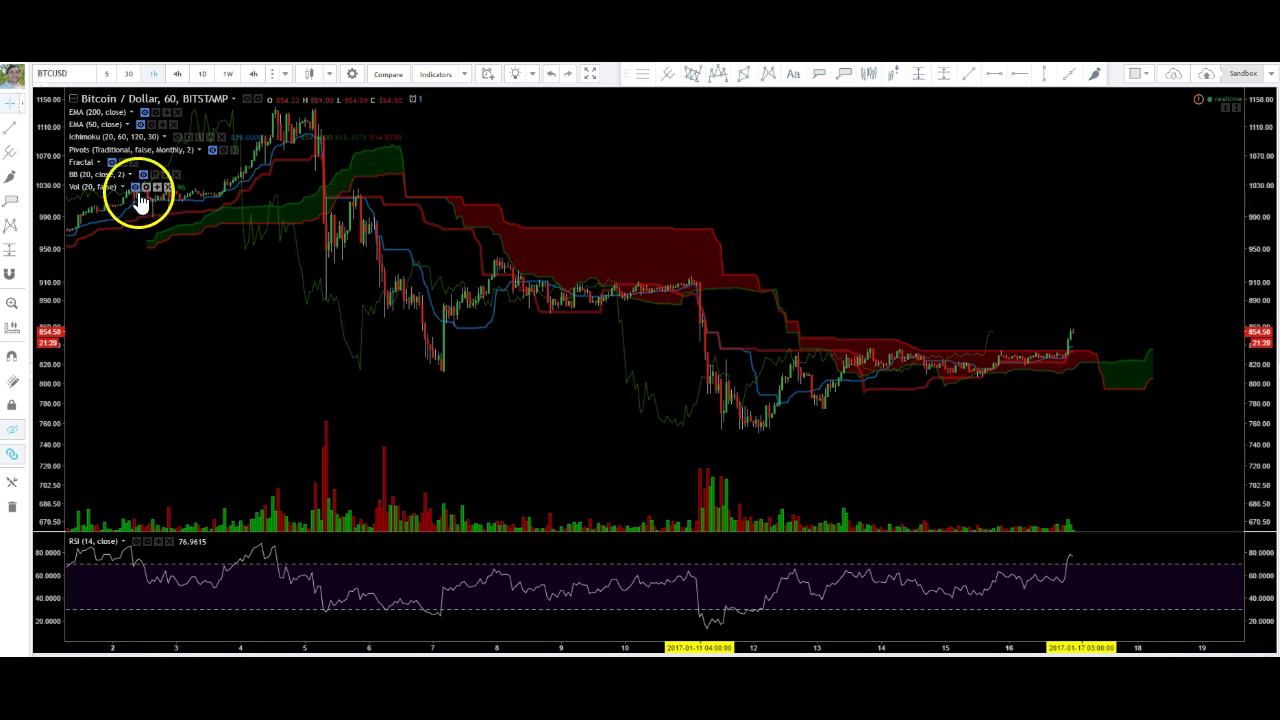
pyautogui.click(137, 190)
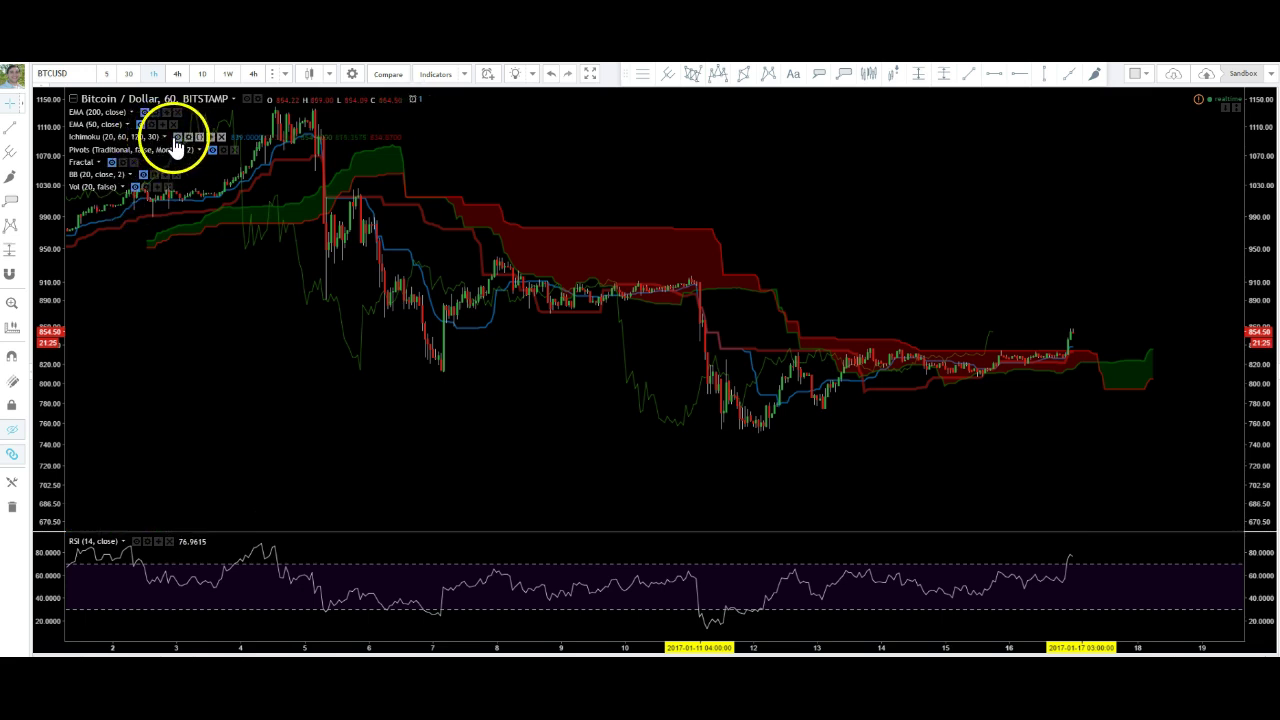
pyautogui.click(180, 141)
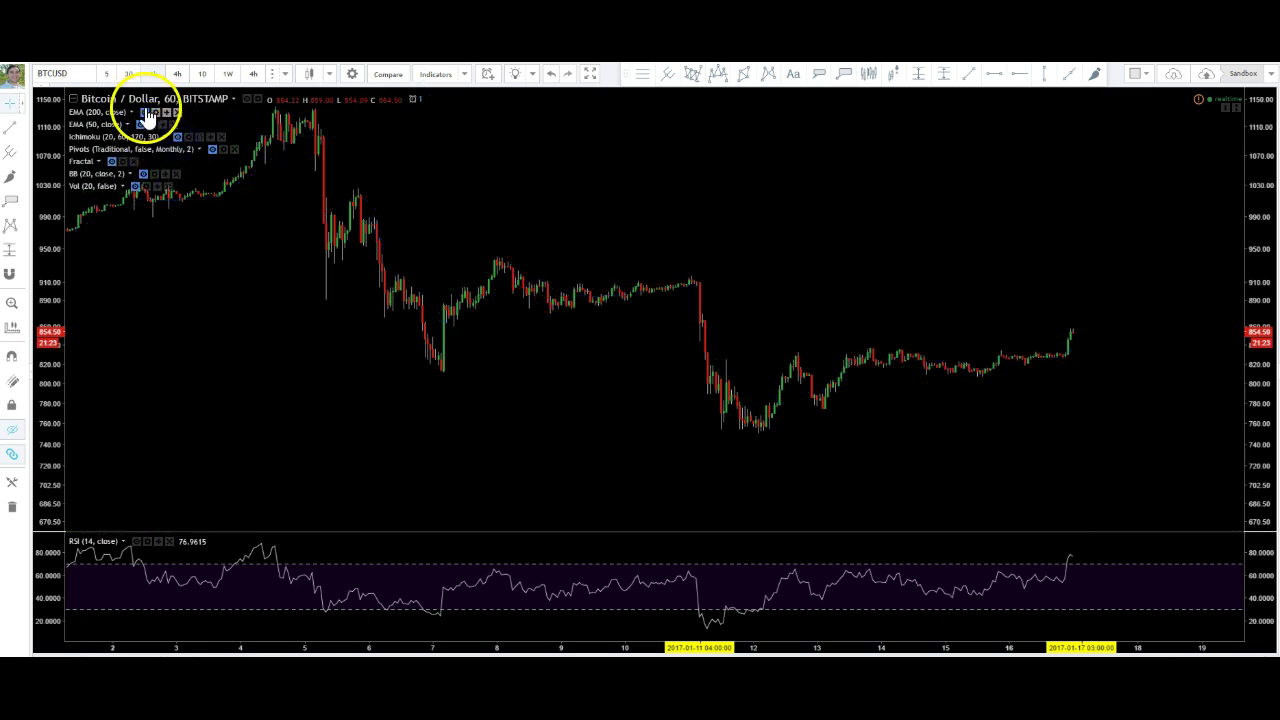
pyautogui.click(140, 126)
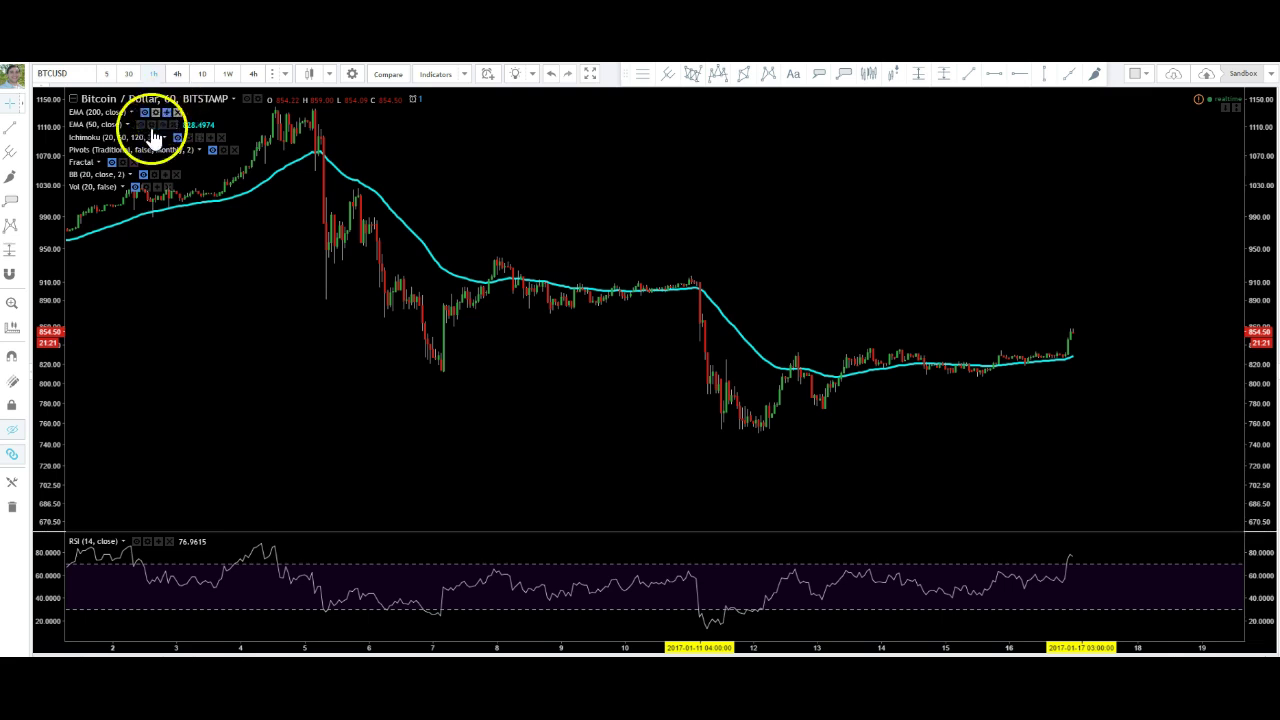
pyautogui.click(146, 114)
# Switch the BTCUSD chart to the 4-hour interval.
pyautogui.click(203, 73)
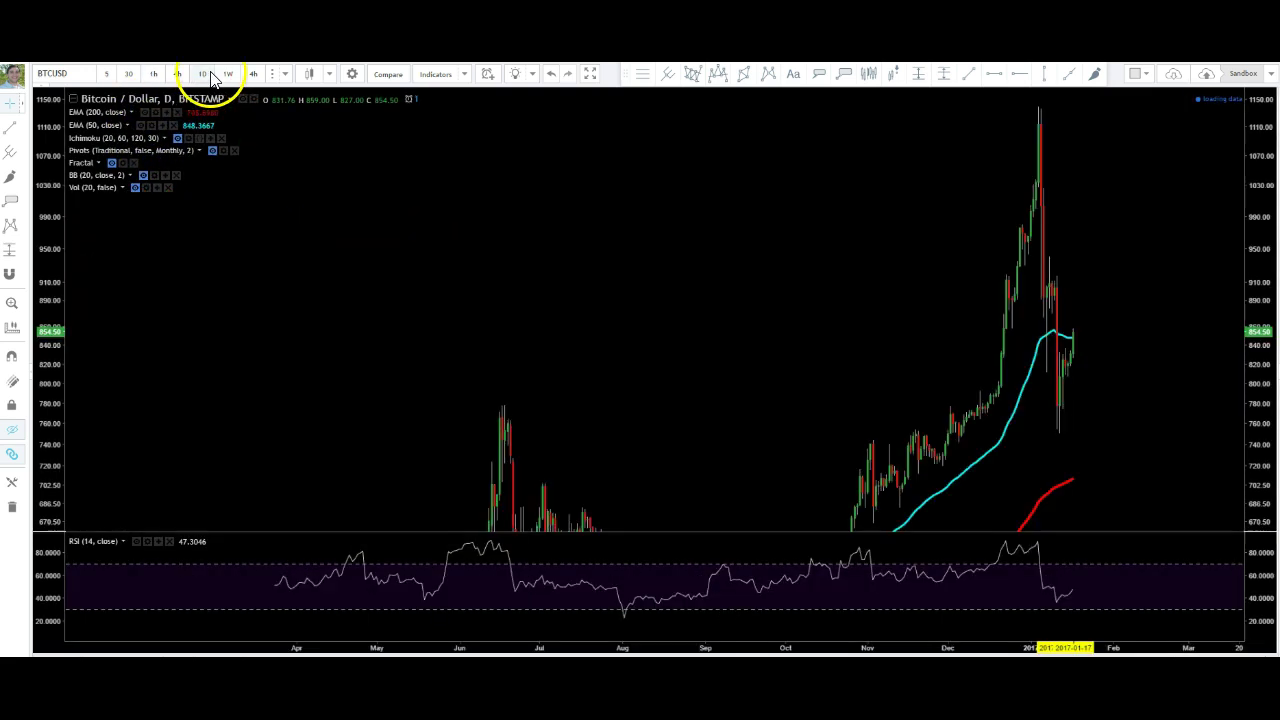
pyautogui.scroll(5, 494, 280)
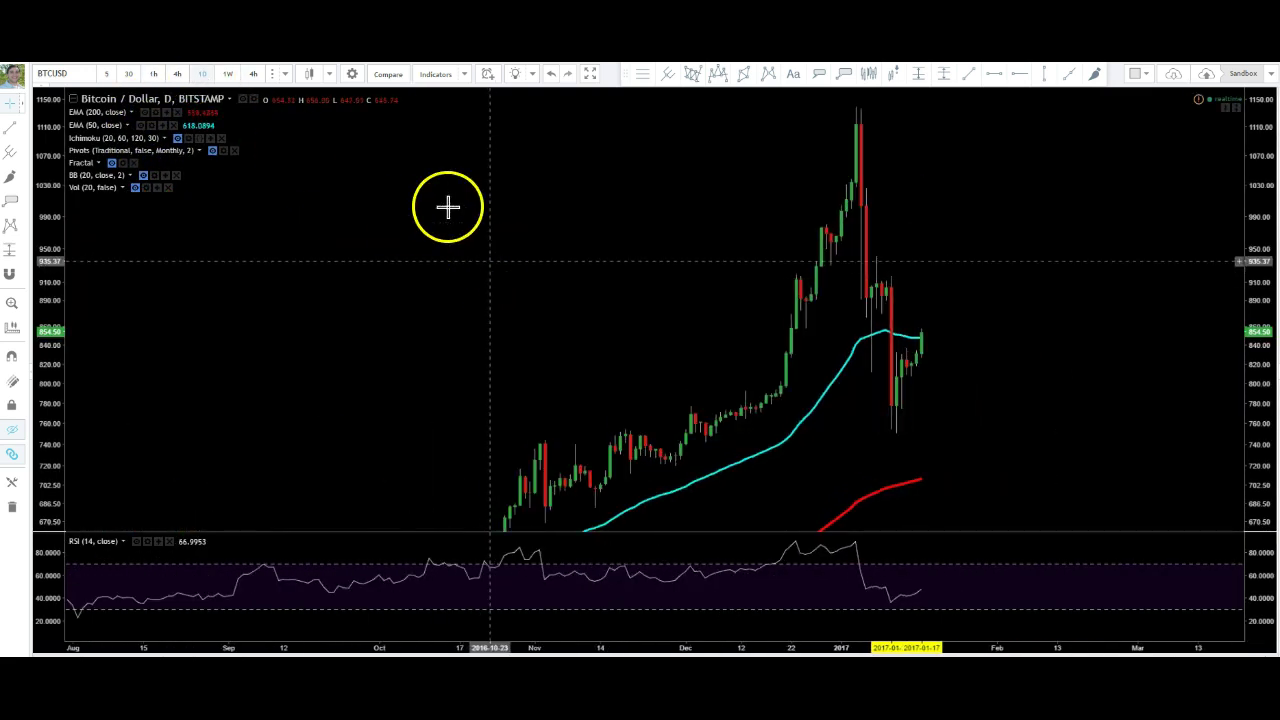
pyautogui.click(180, 76)
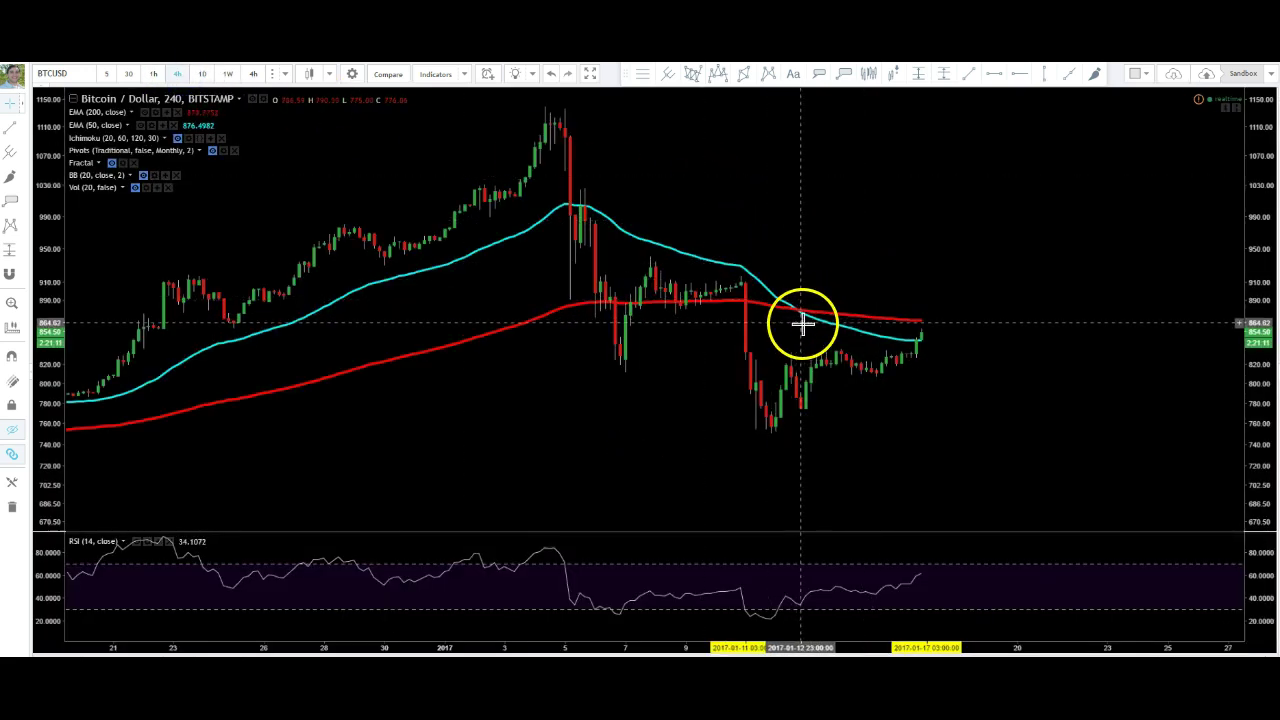
# Zoom out and pan to September 2016–January 2017, auto-fitting the price scale.
pyautogui.scroll(-2, 861, 400)
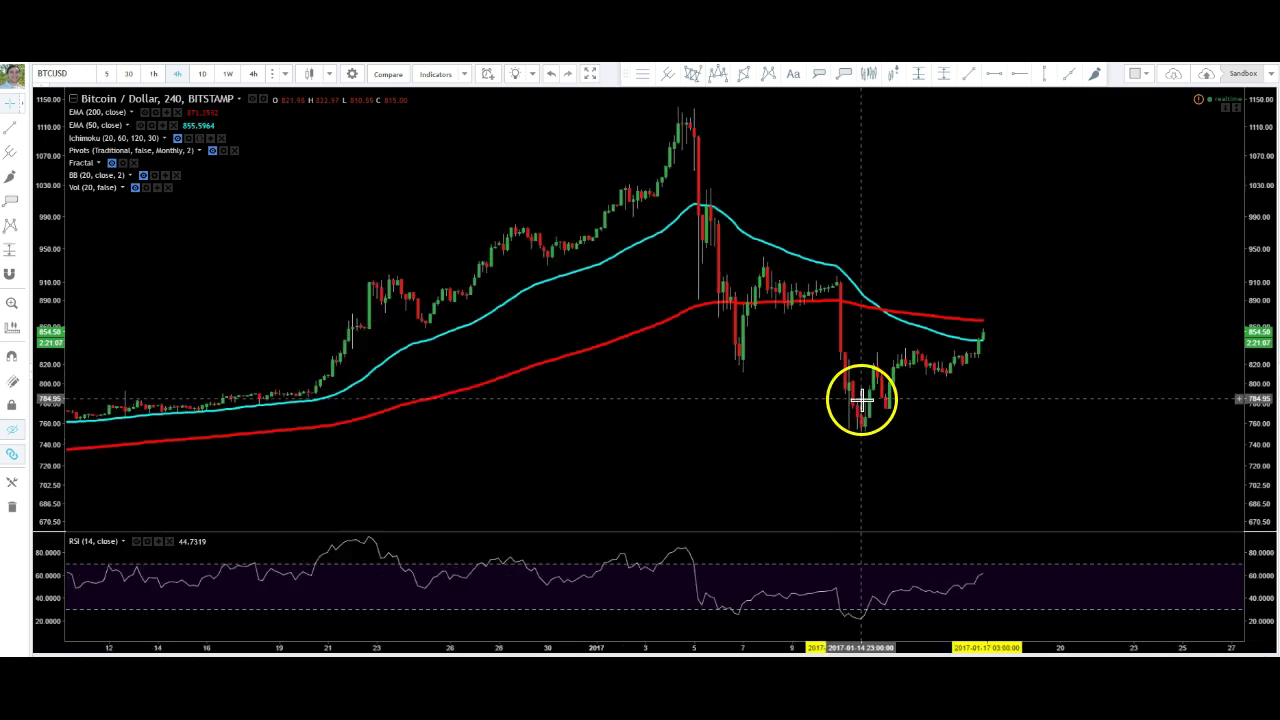
pyautogui.scroll(-2, 861, 400)
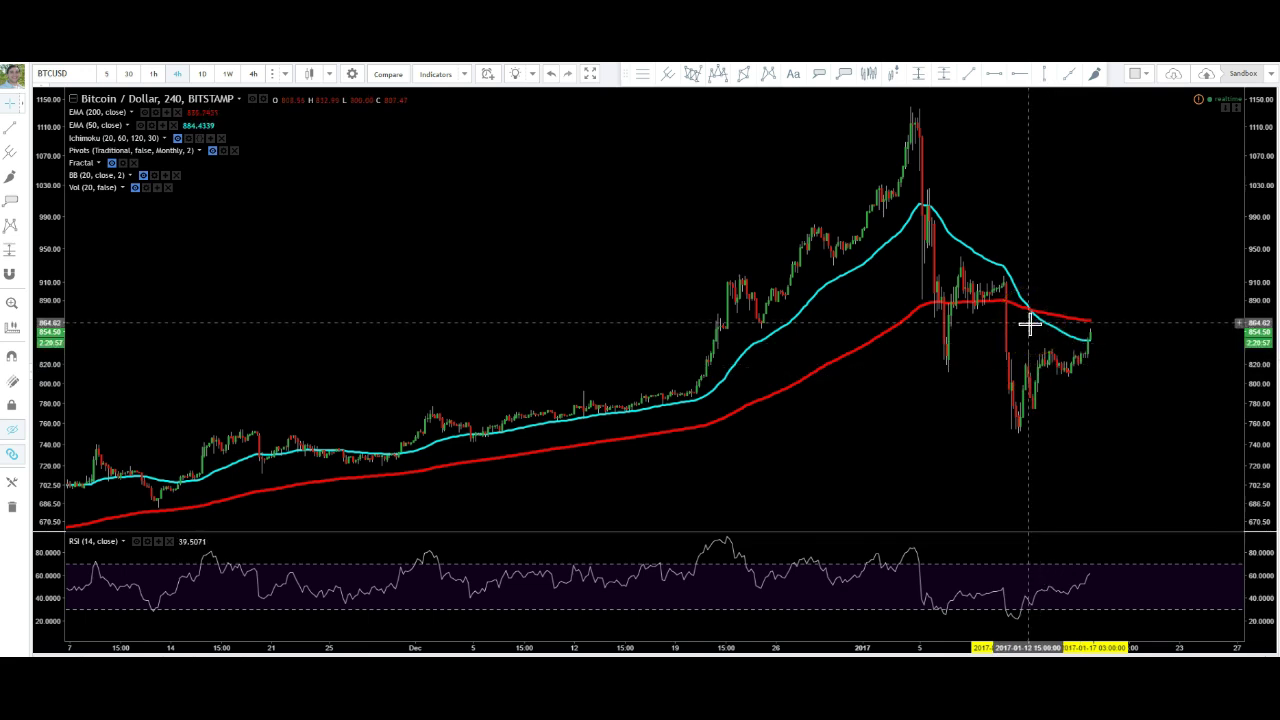
pyautogui.moveTo(1052, 328); pyautogui.dragTo(1133, 449)
pyautogui.scroll(-1, 1183, 400)
pyautogui.doubleClick(1257, 300)
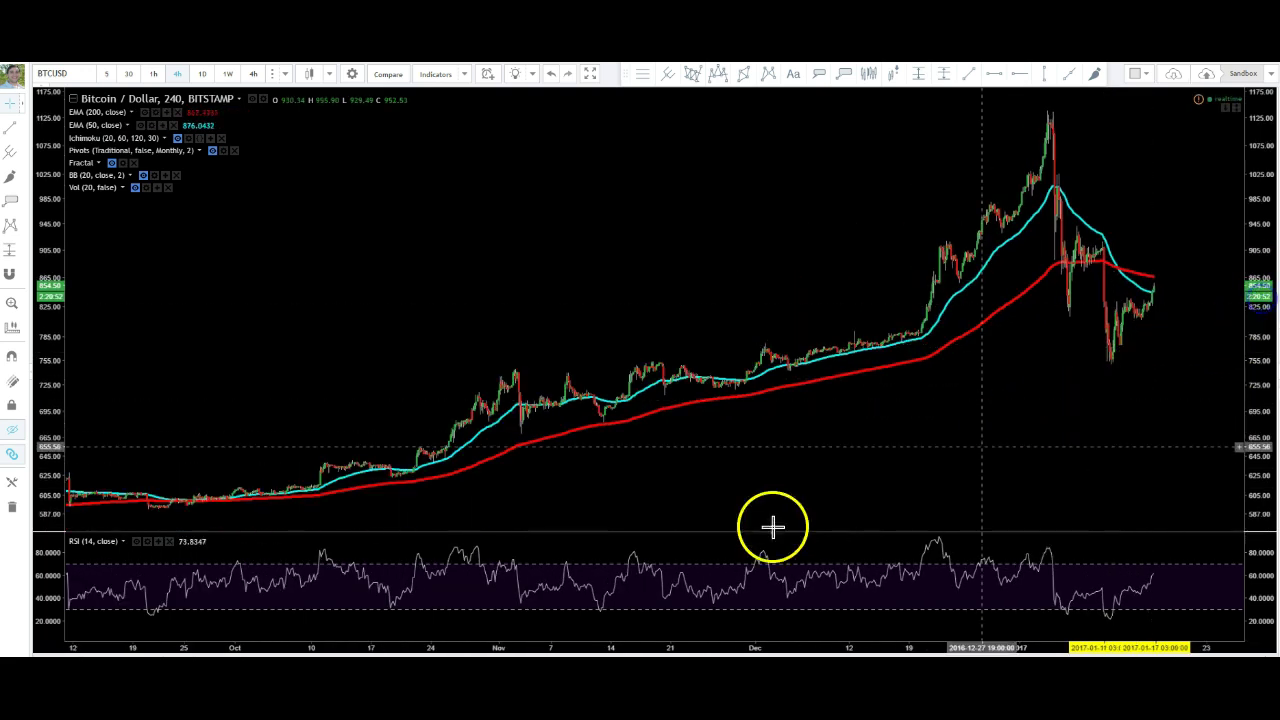
pyautogui.click(223, 514)
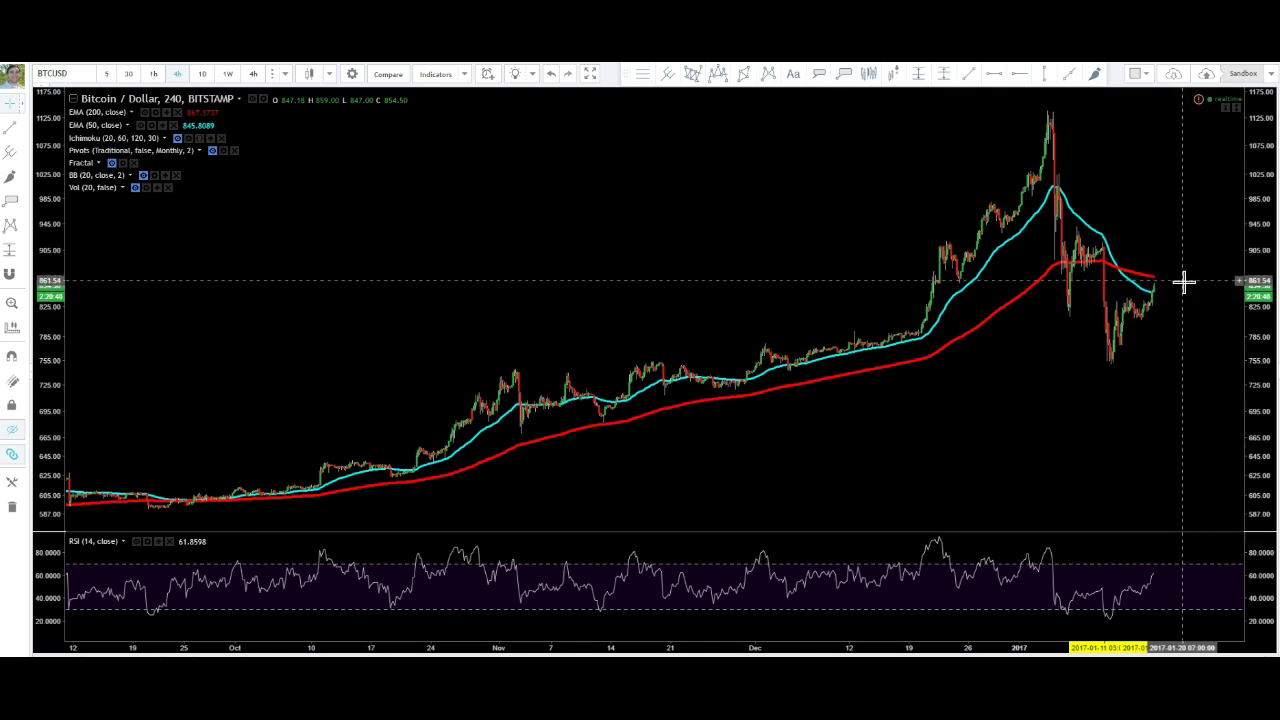
# Replace the EMA 50 and 200 lines with the pivot levels R2 to S2 and pan them into view.
pyautogui.click(140, 126)
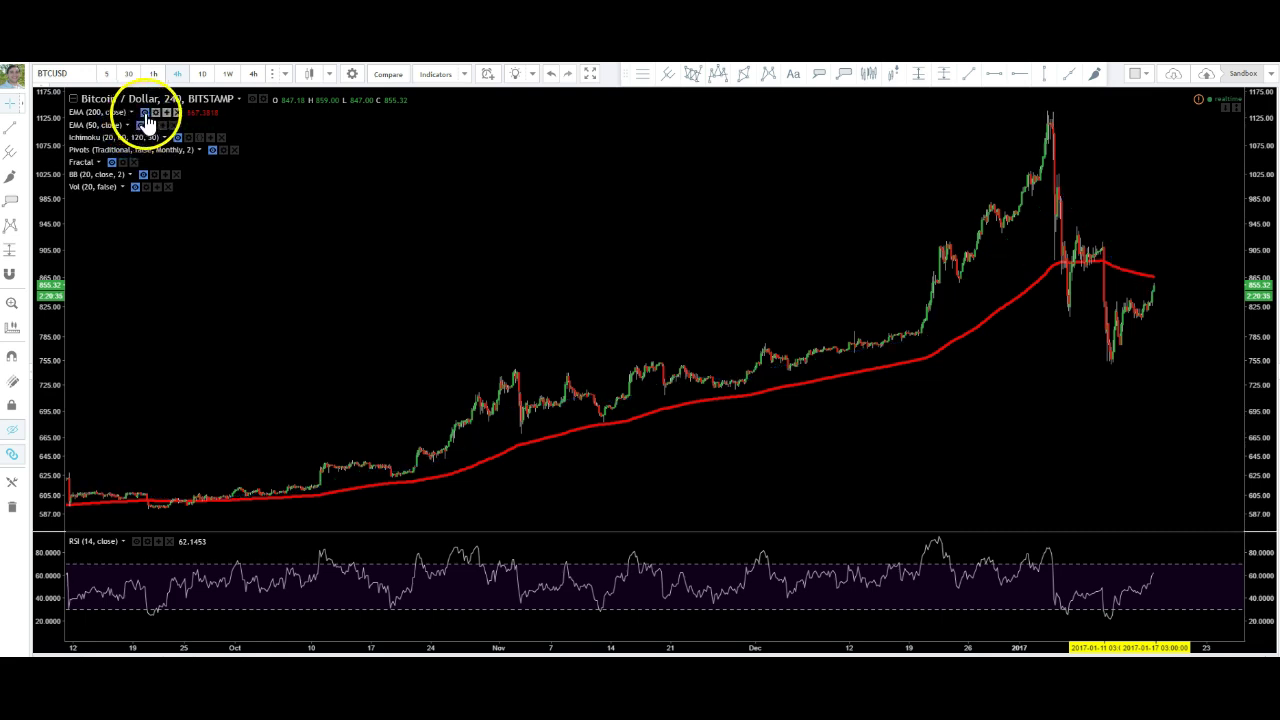
pyautogui.click(144, 113)
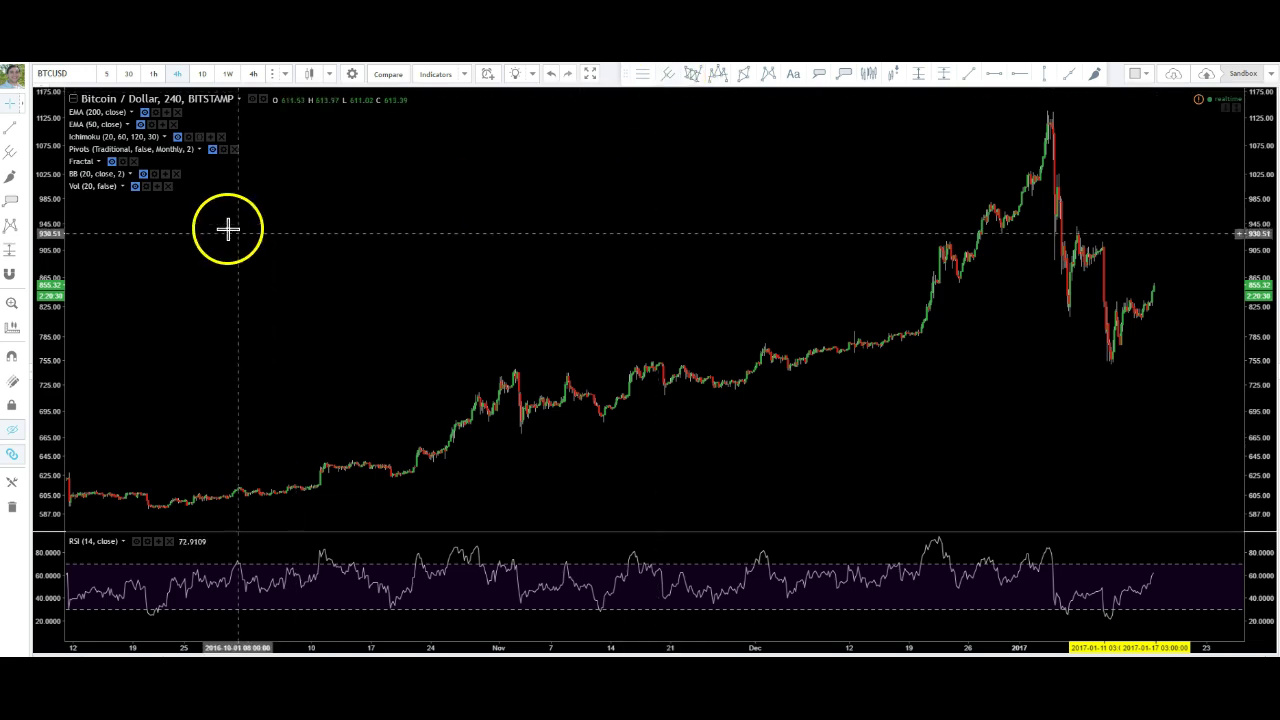
pyautogui.click(212, 149)
pyautogui.moveTo(600, 229); pyautogui.dragTo(323, 209)
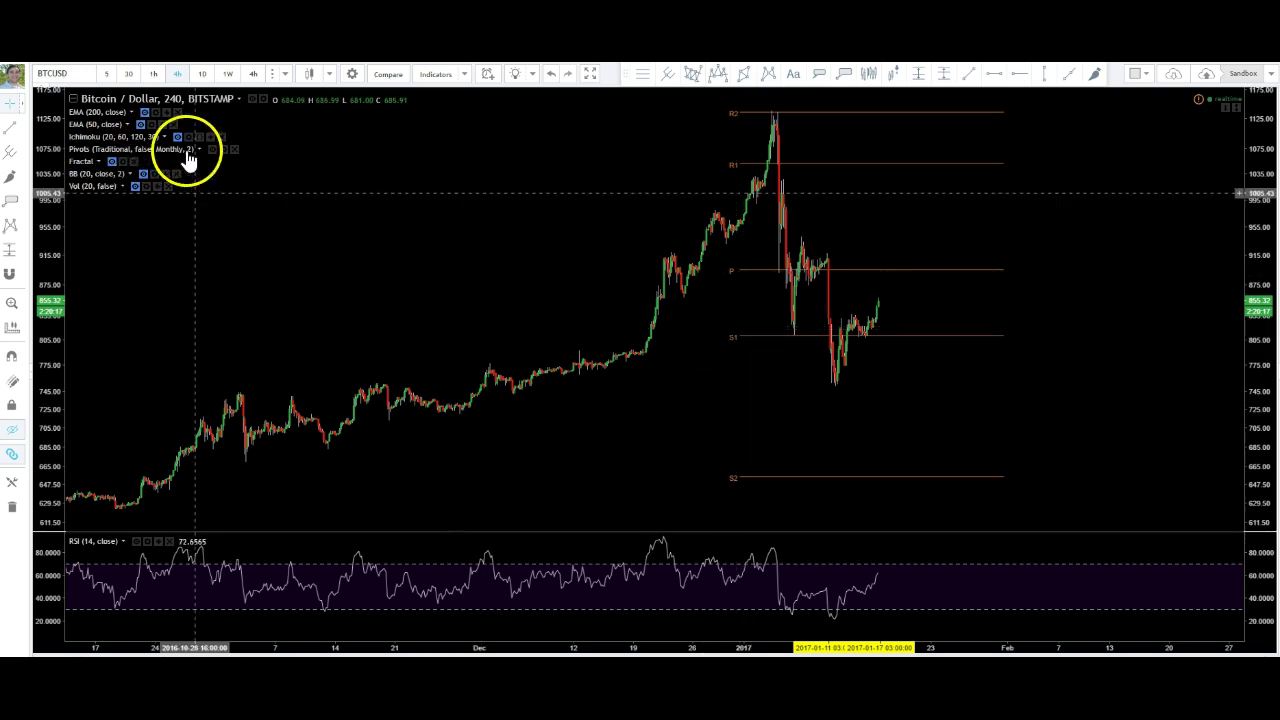
# Set the Pivots timeframe to Yearly and pan to reveal the yearly R2 level.
pyautogui.click(224, 149)
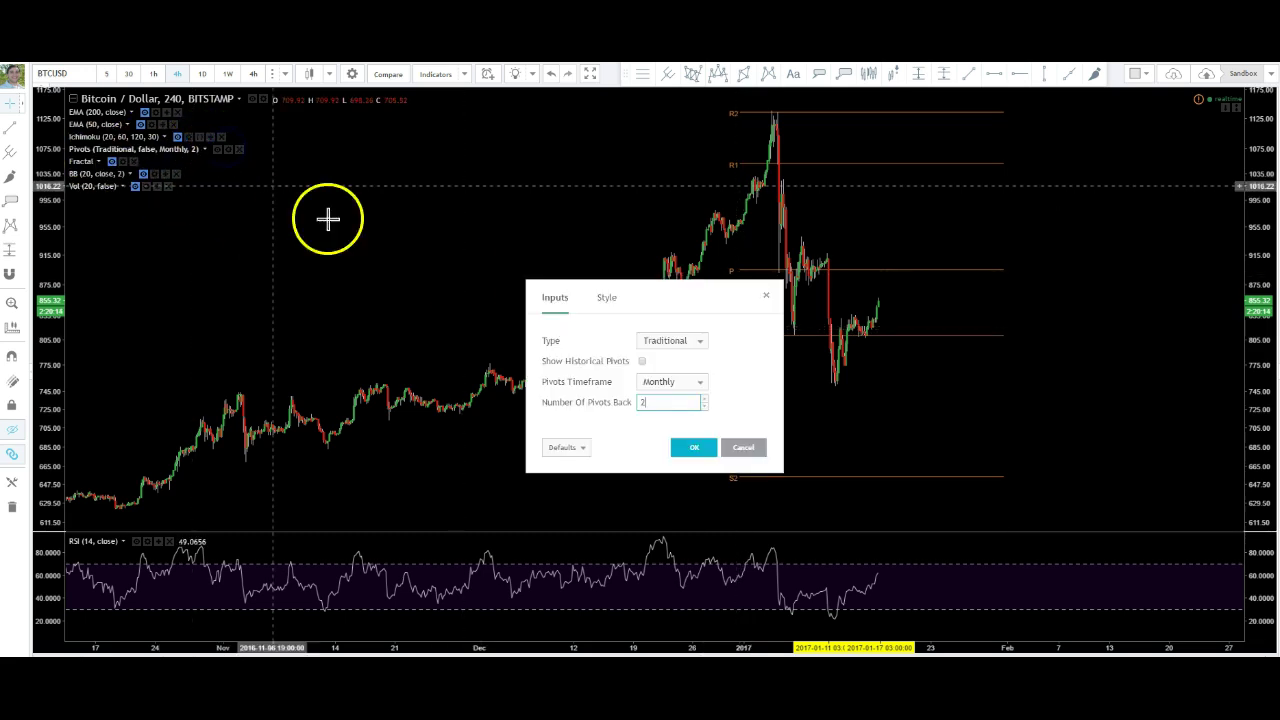
pyautogui.click(678, 388)
pyautogui.click(675, 462)
pyautogui.click(692, 450)
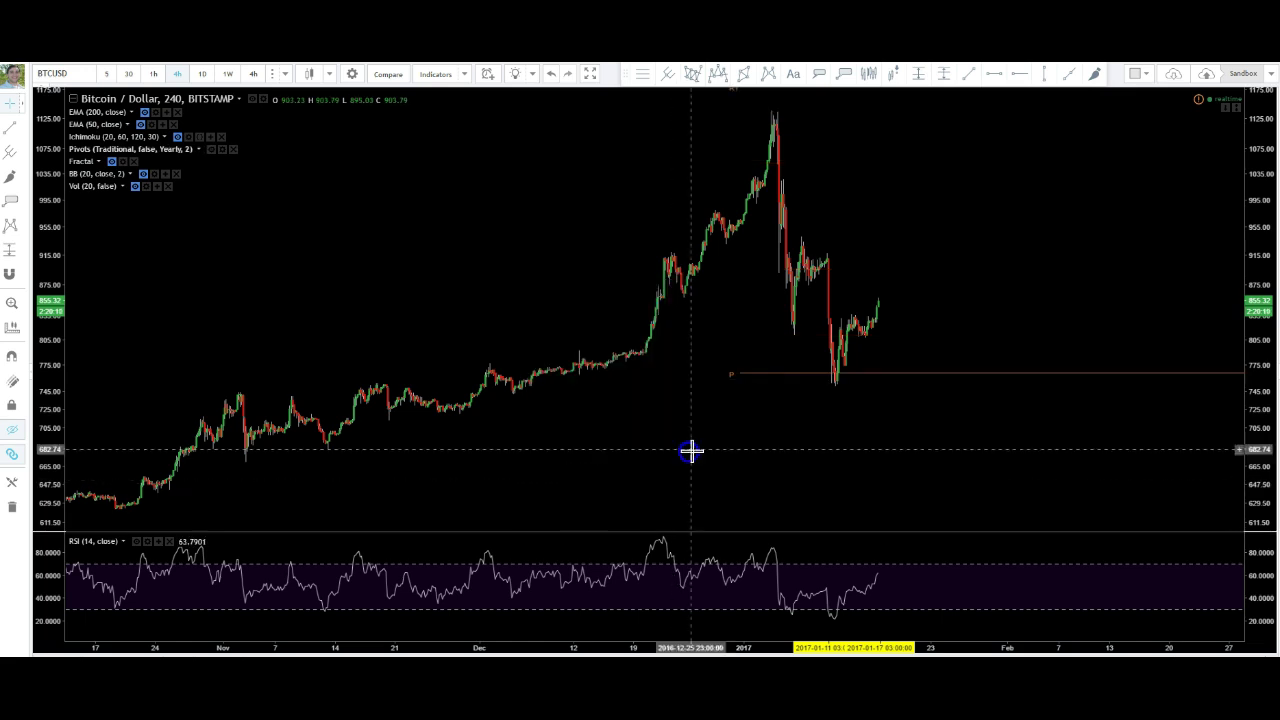
pyautogui.moveTo(988, 290); pyautogui.dragTo(860, 294)
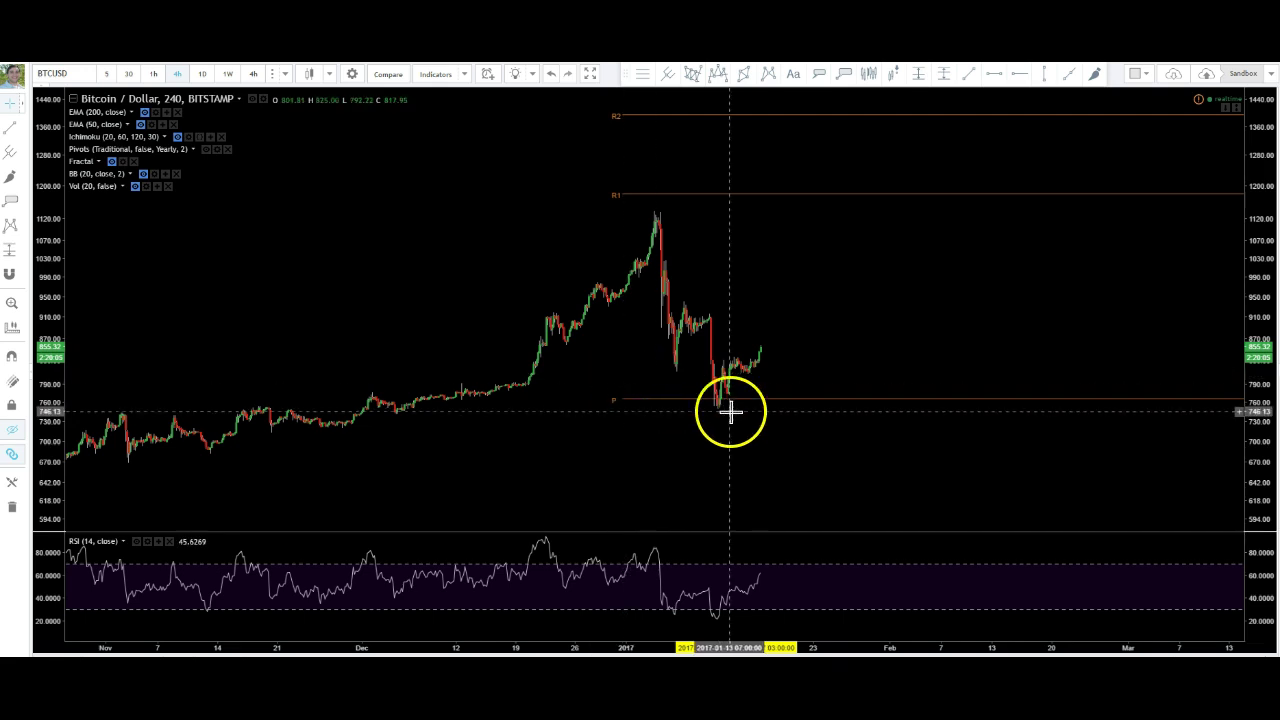
# Hide the Pivots indicator and show the Fractal indicator on the chart.
pyautogui.click(206, 152)
pyautogui.click(111, 161)
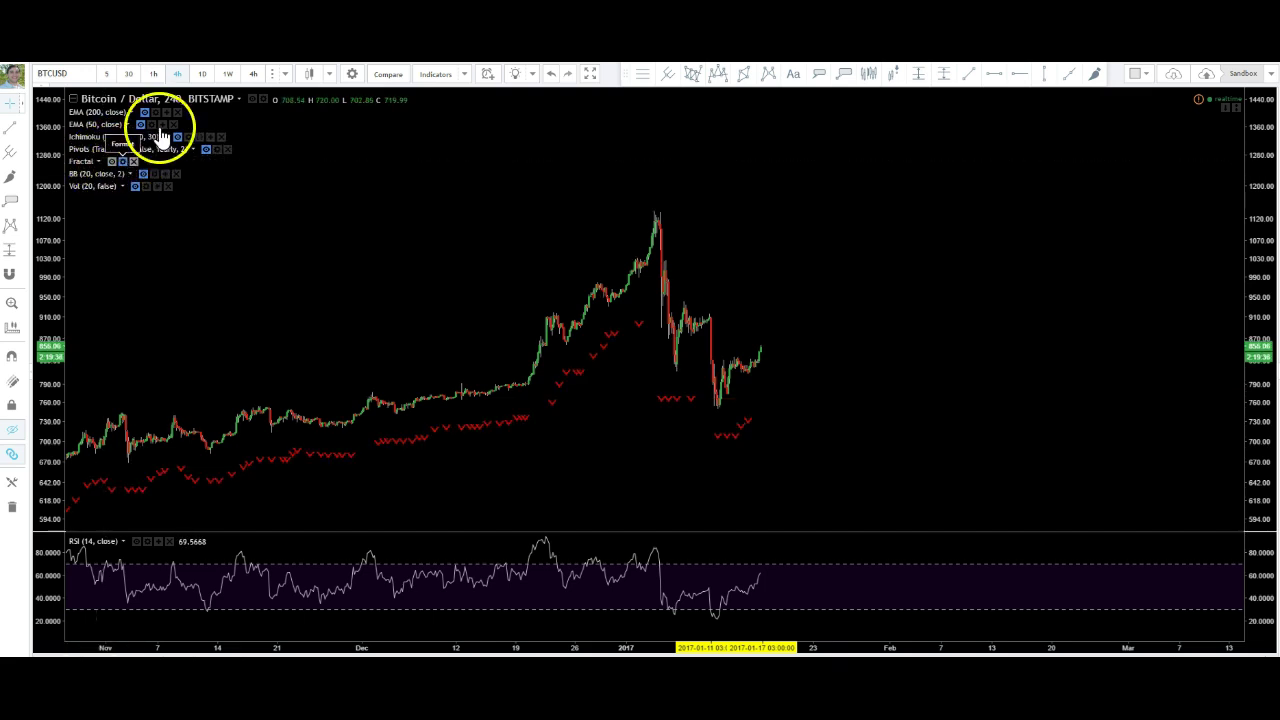
pyautogui.click(426, 78)
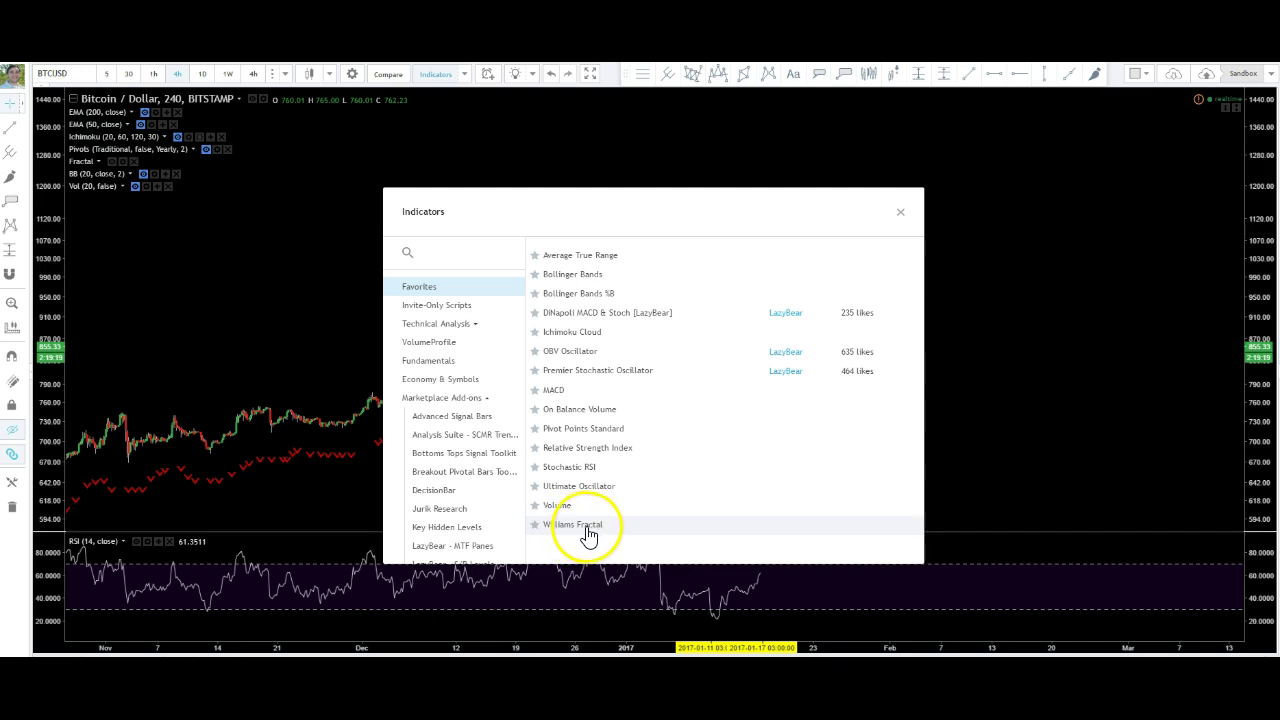
pyautogui.click(237, 283)
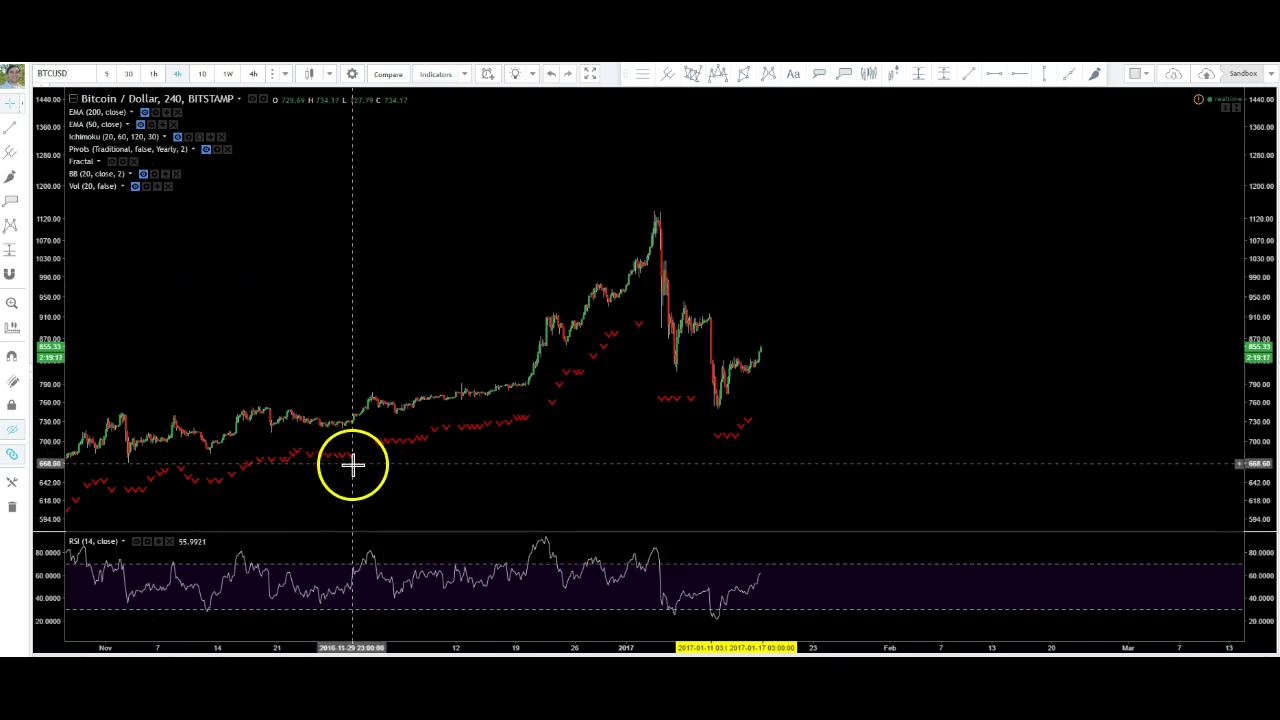
# Enable Up fractals in the Fractal style settings and switch the chart to 1D.
pyautogui.click(122, 161)
pyautogui.click(580, 385)
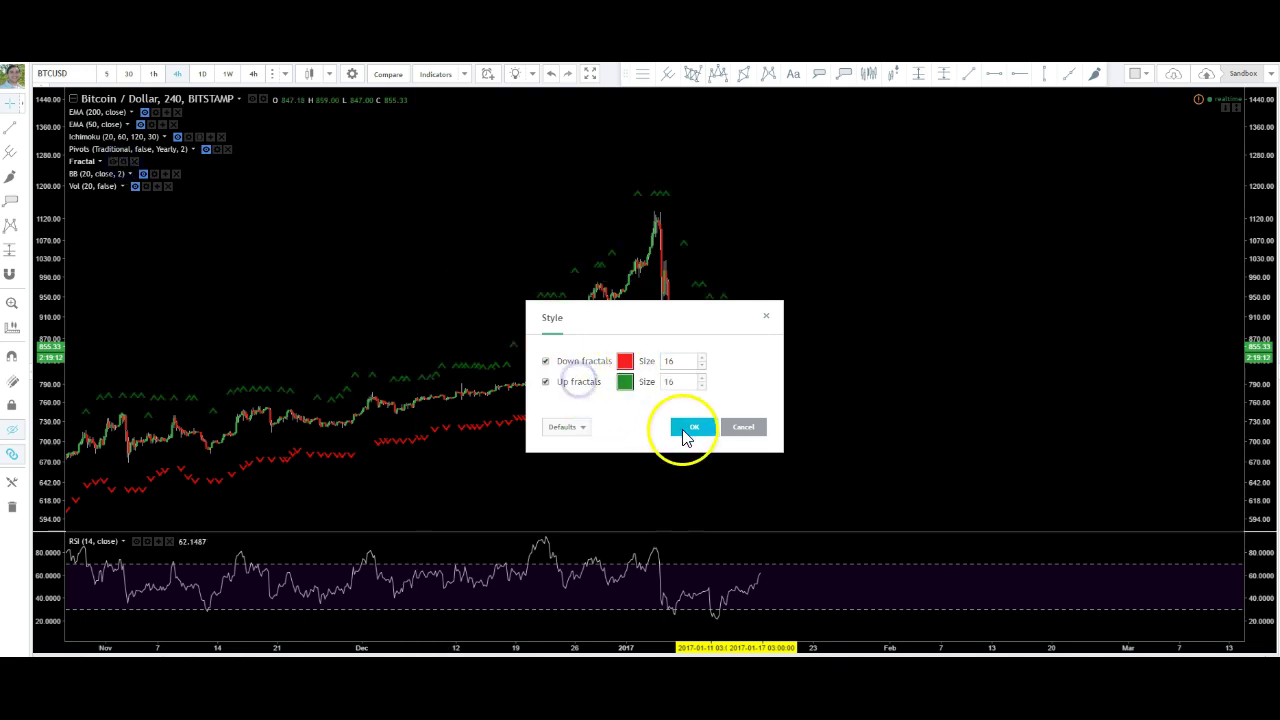
pyautogui.click(690, 426)
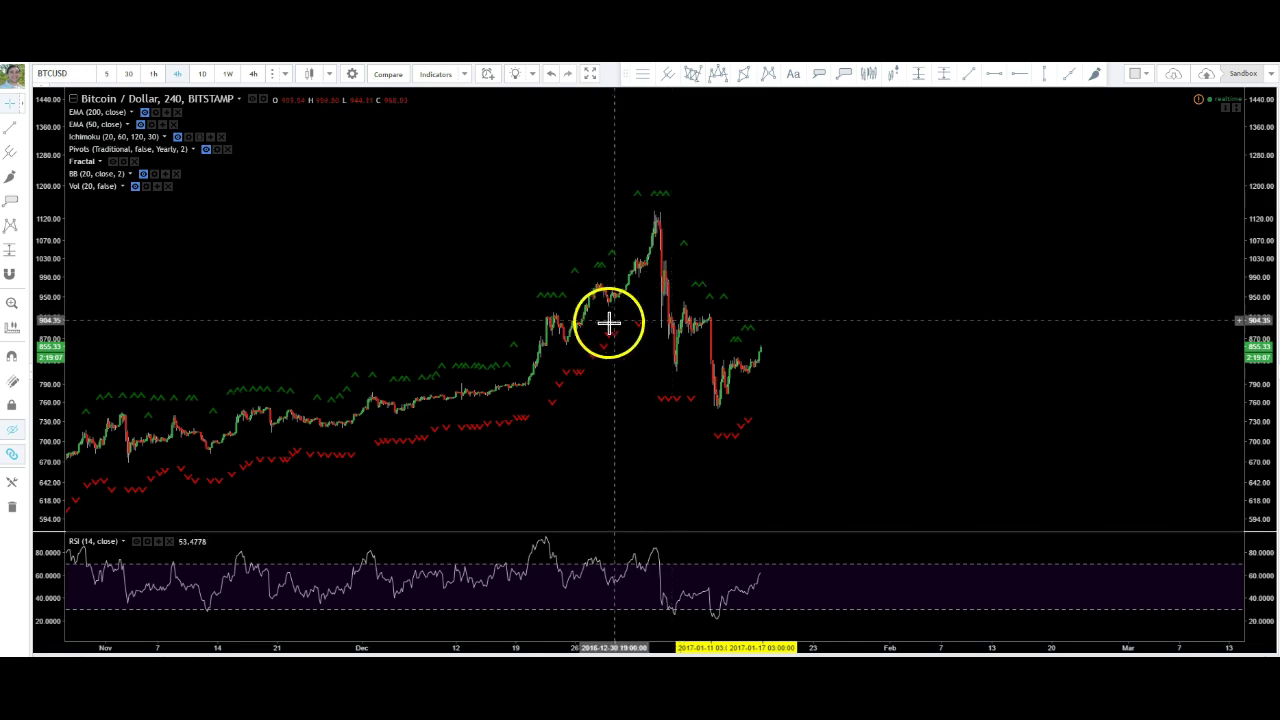
pyautogui.click(205, 74)
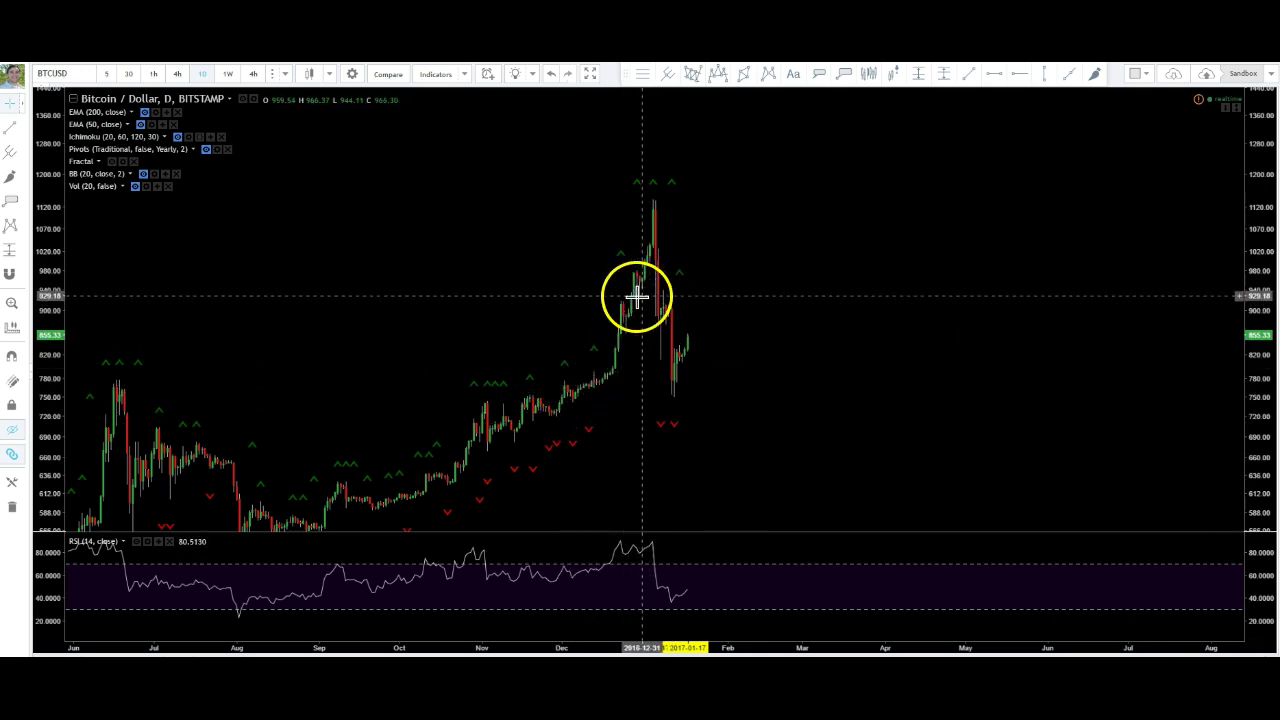
# Turn off the Fractal up and down markers, passing through 4h and returning to daily candles.
pyautogui.scroll(3, 636, 295)
pyautogui.click(180, 73)
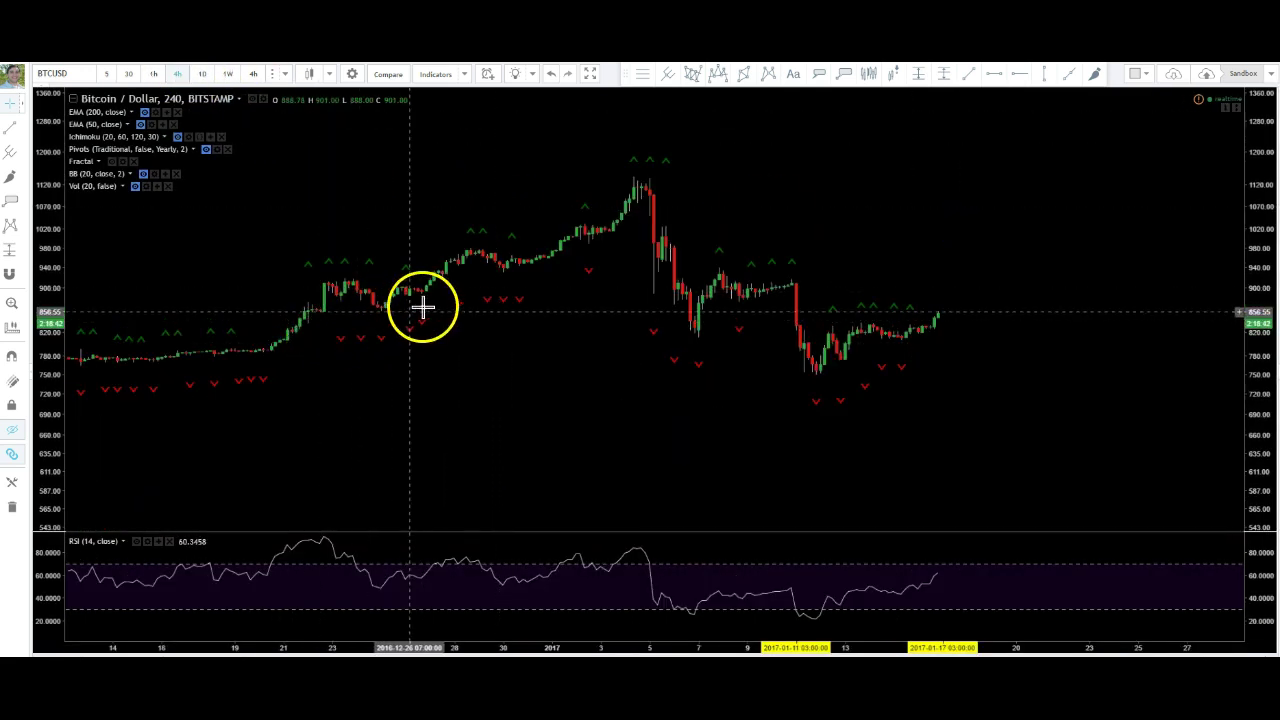
pyautogui.click(650, 243)
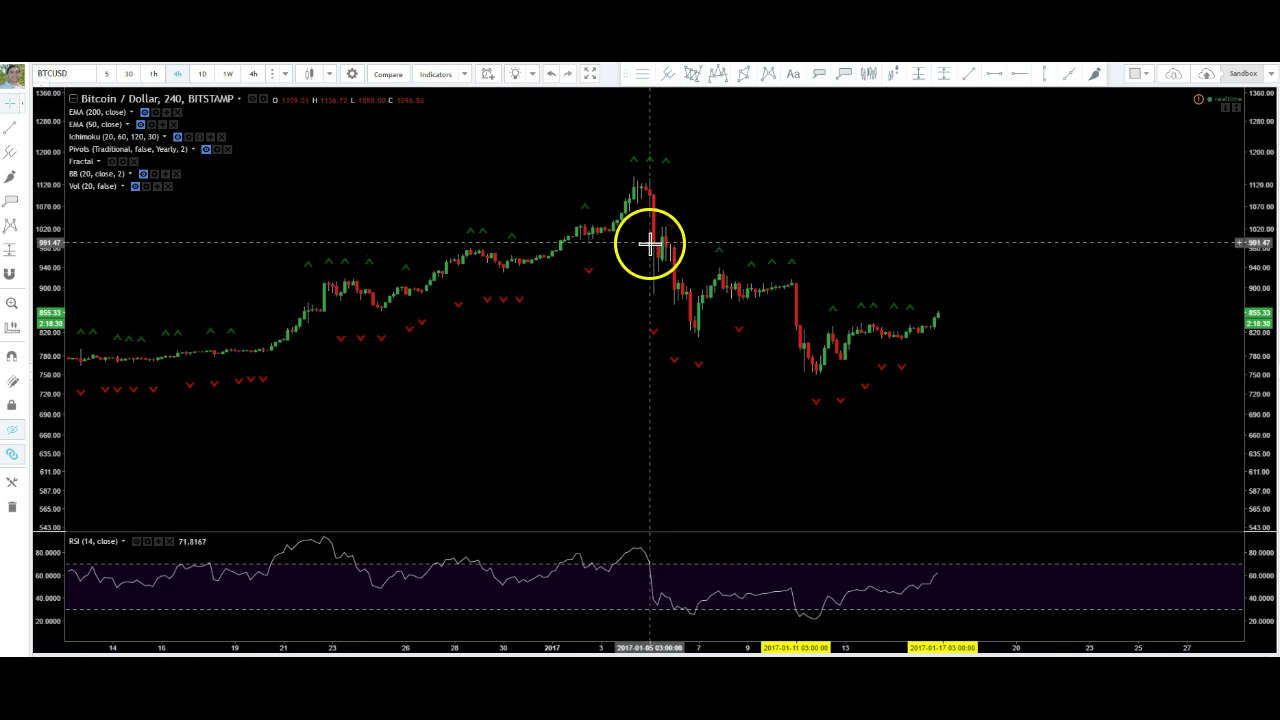
pyautogui.click(644, 248)
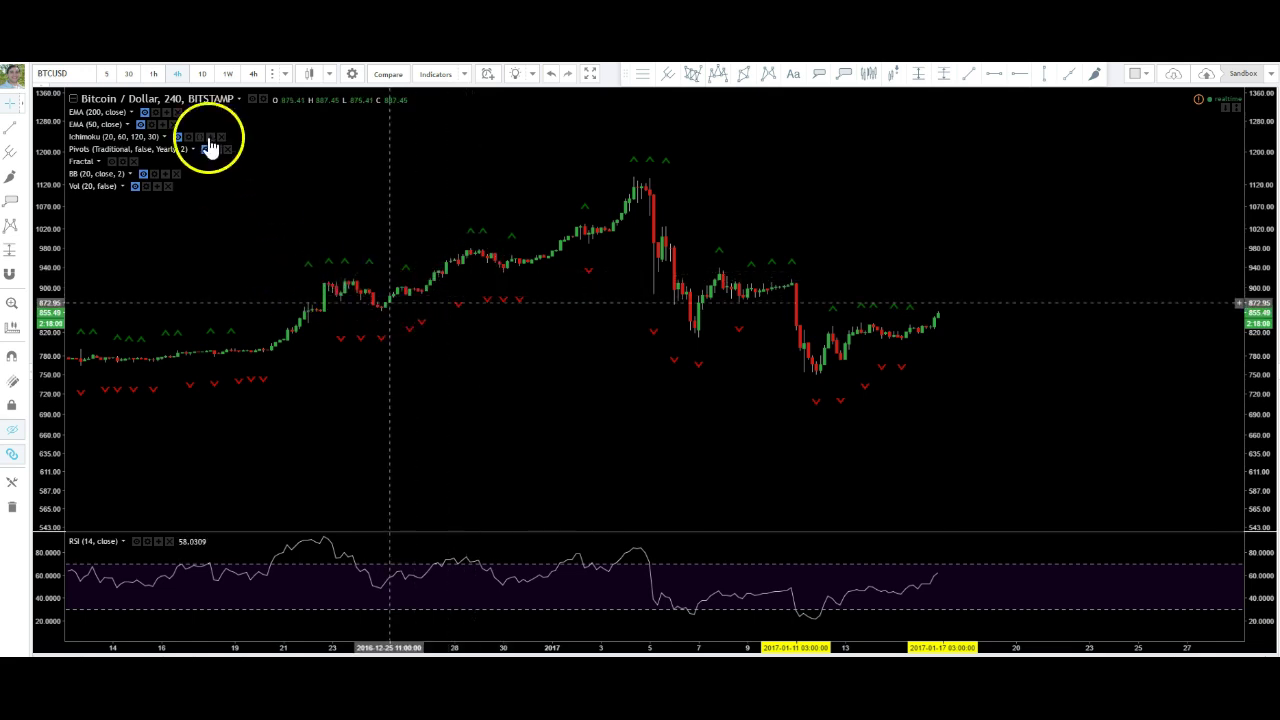
pyautogui.click(203, 75)
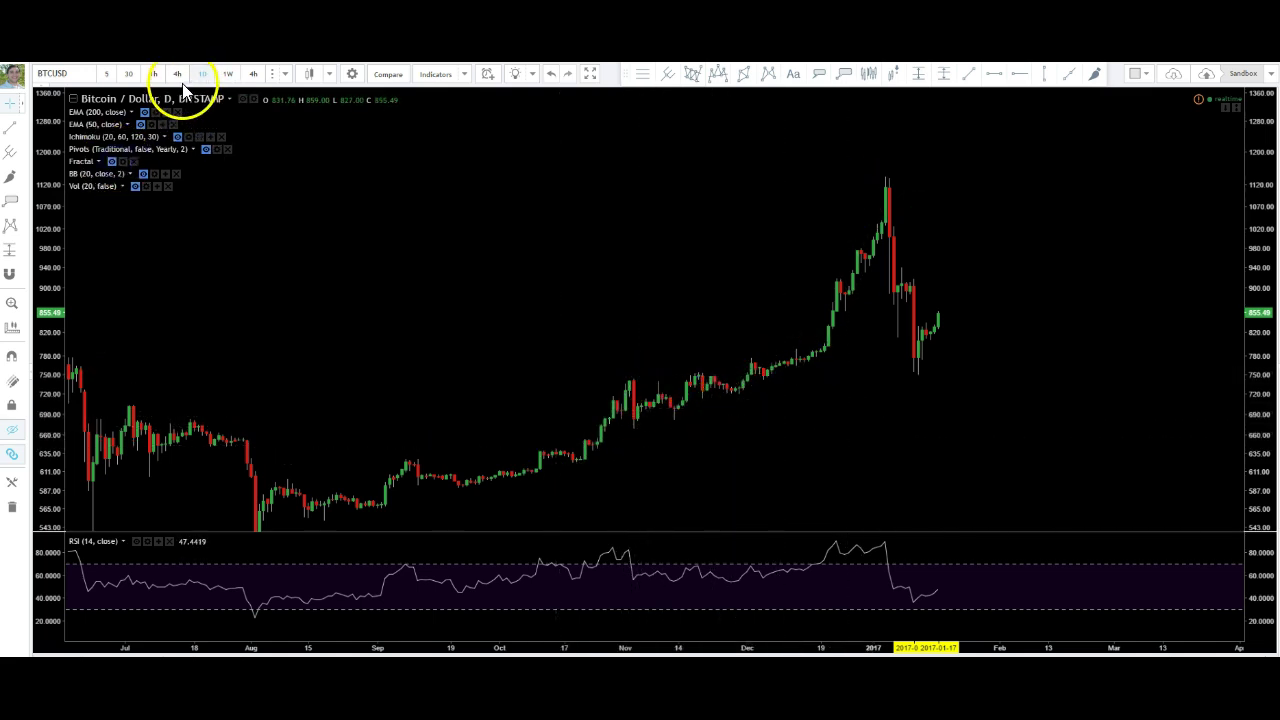
# Switch to 1-hour candles with the price axis spanning about 707–1000, with Bollinger Bands hidden afterwards.
pyautogui.click(144, 175)
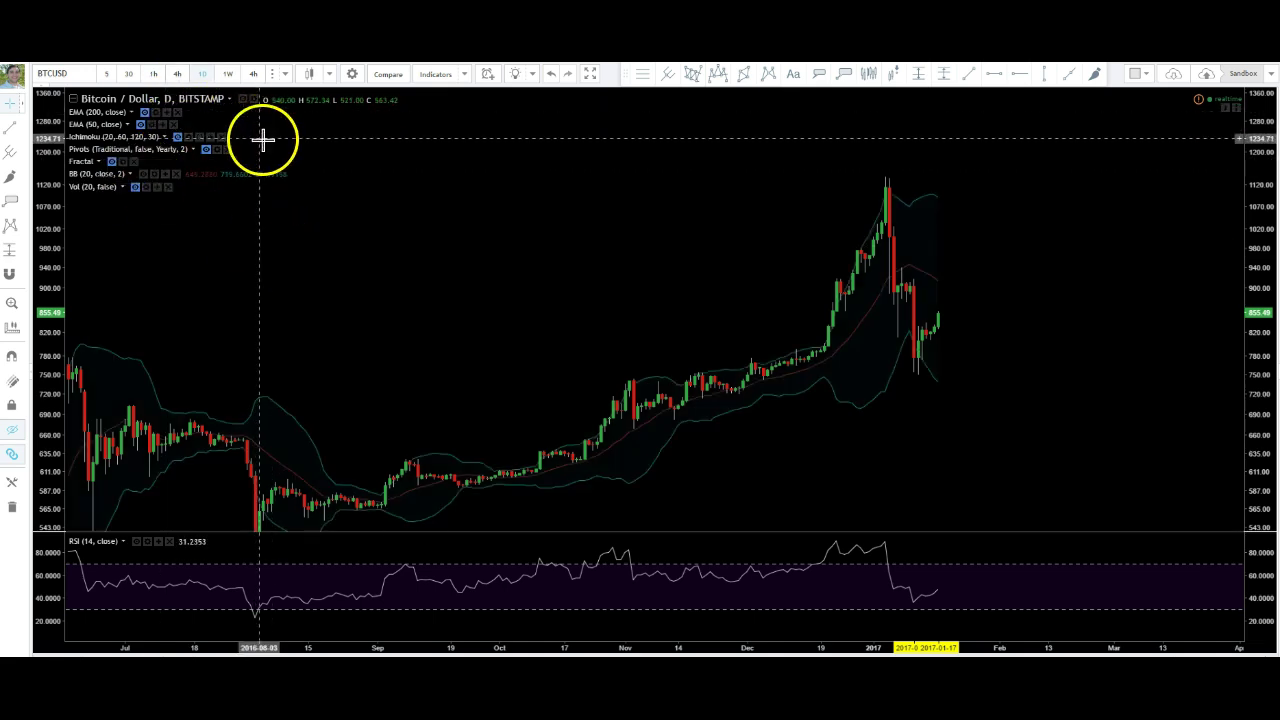
pyautogui.click(153, 75)
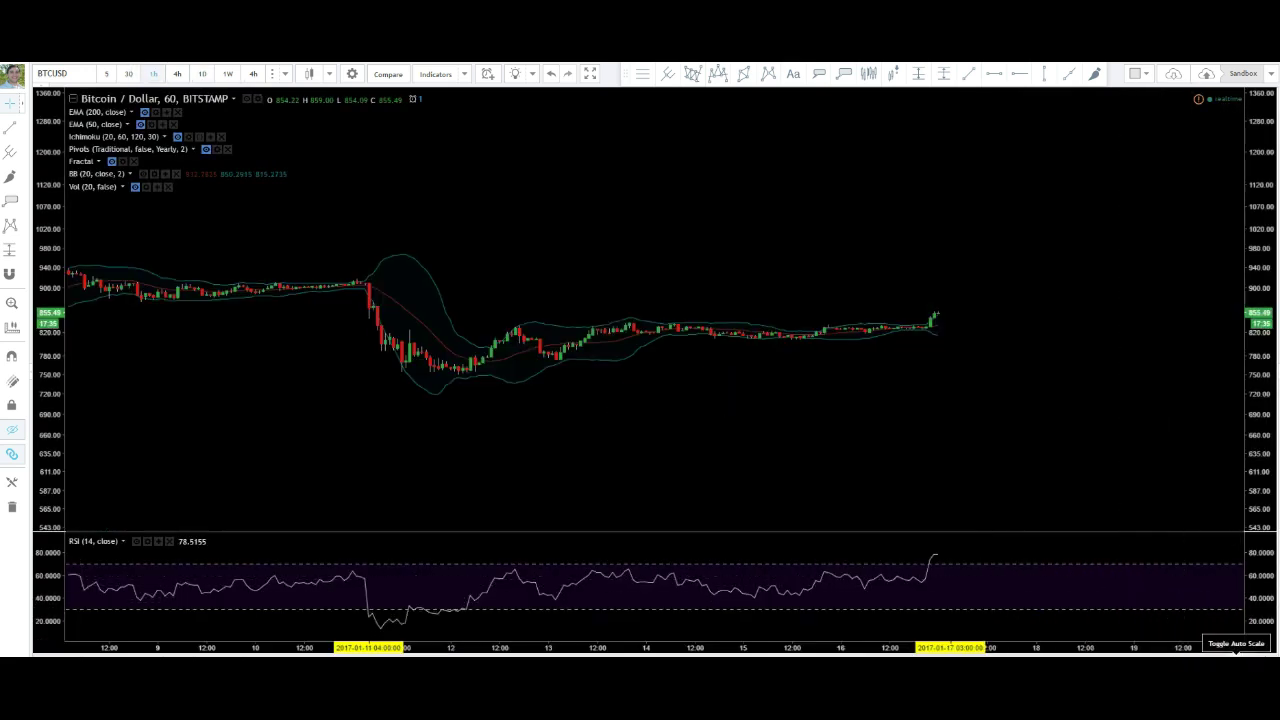
pyautogui.doubleClick(1263, 428)
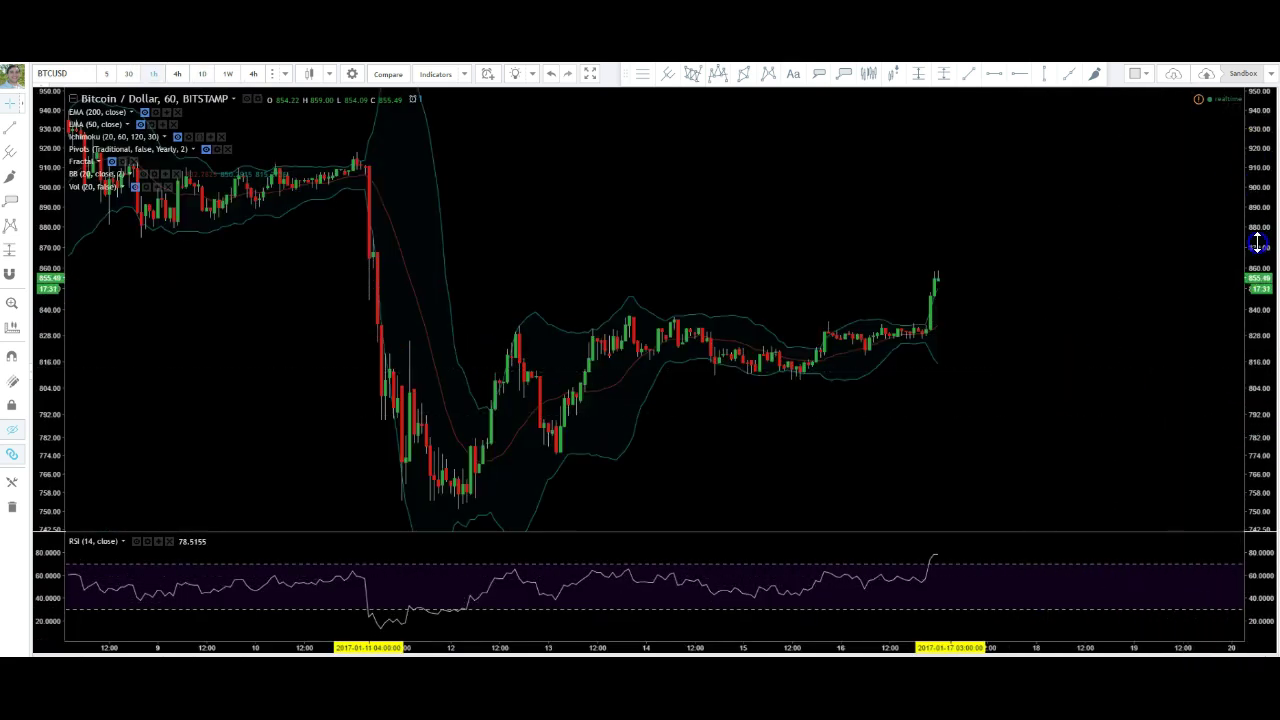
pyautogui.moveTo(1258, 243); pyautogui.dragTo(1256, 293)
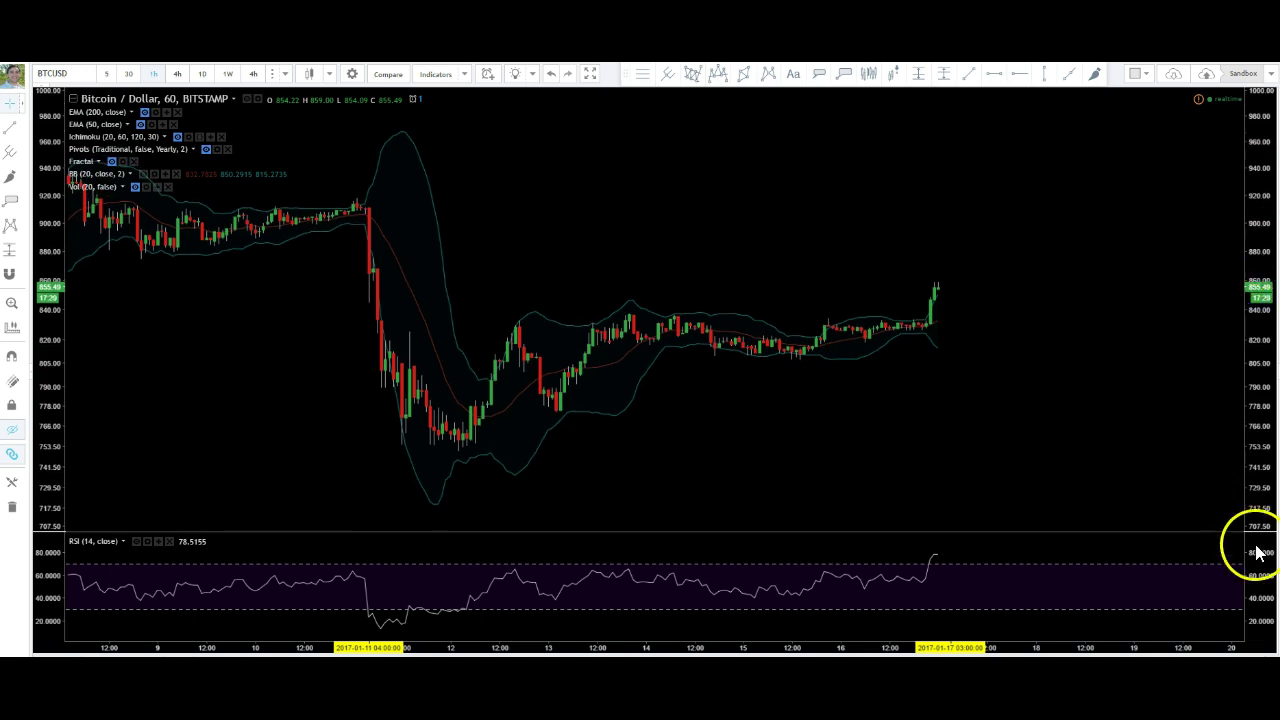
pyautogui.moveTo(1258, 553); pyautogui.dragTo(1257, 563)
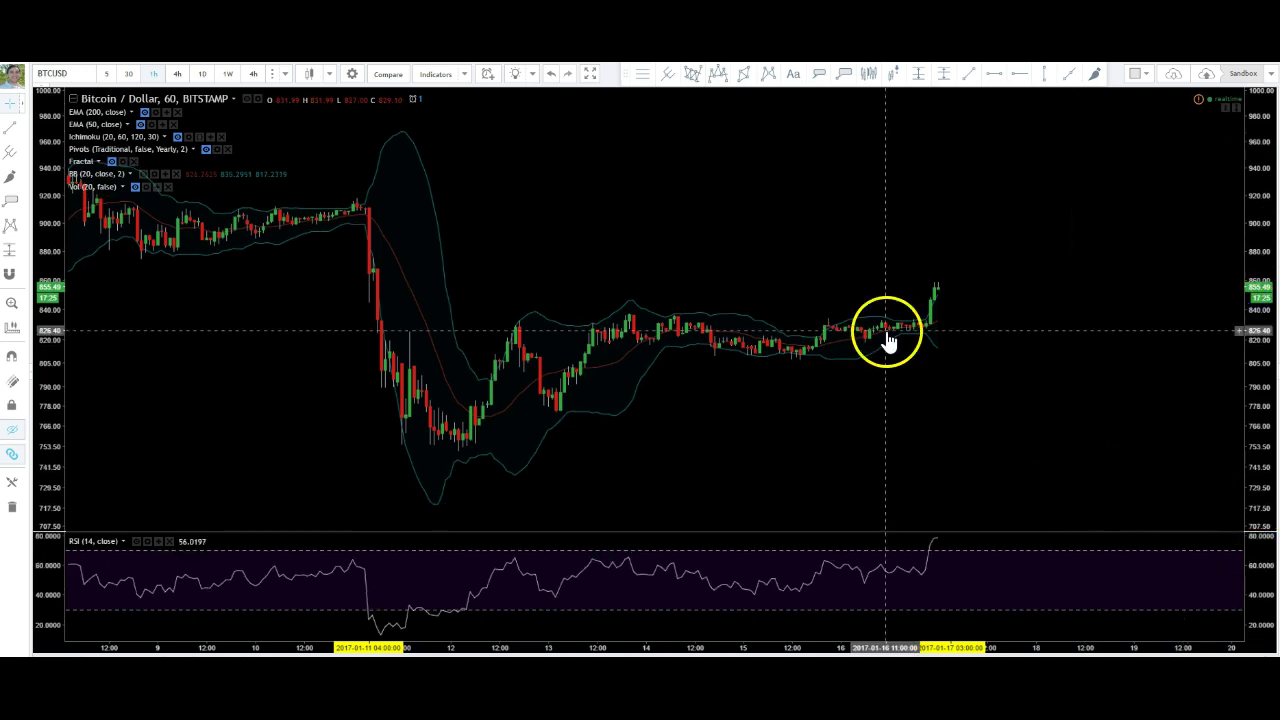
pyautogui.scroll(-2, 790, 420)
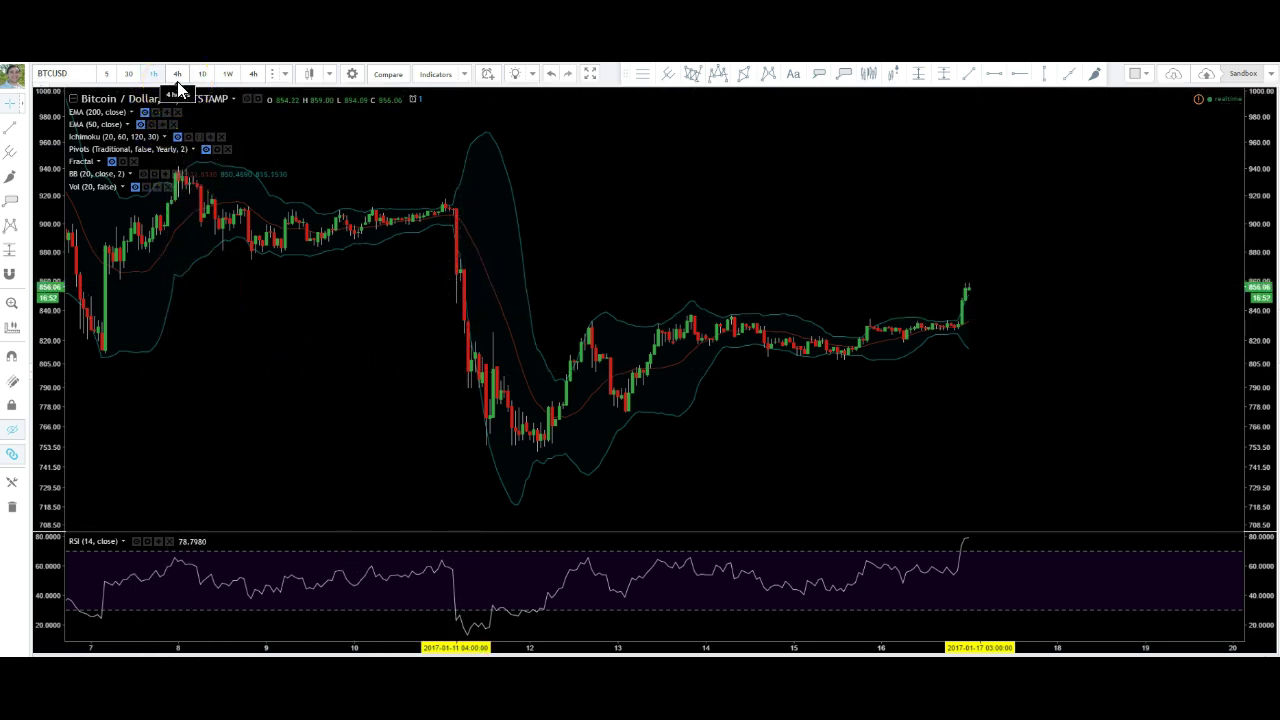
pyautogui.click(143, 175)
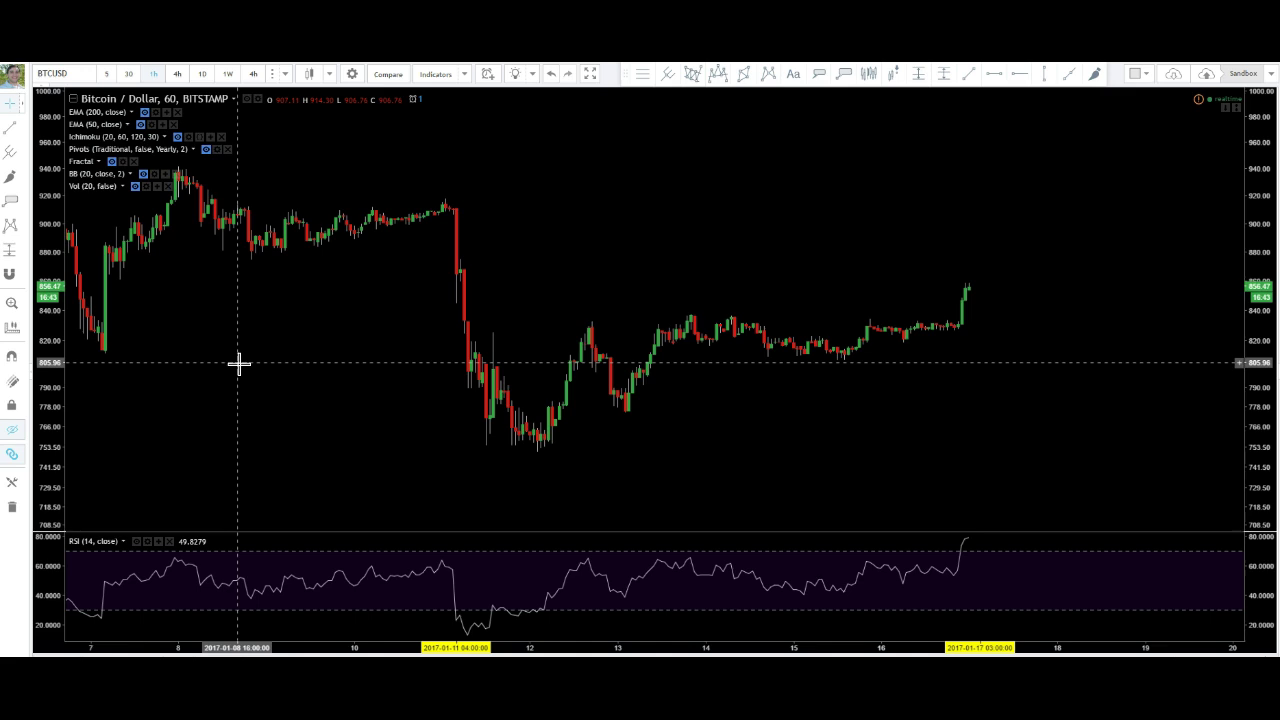
# Unhide the chart's drawings and draw a Three Drives pattern above the candles.
pyautogui.click(280, 443)
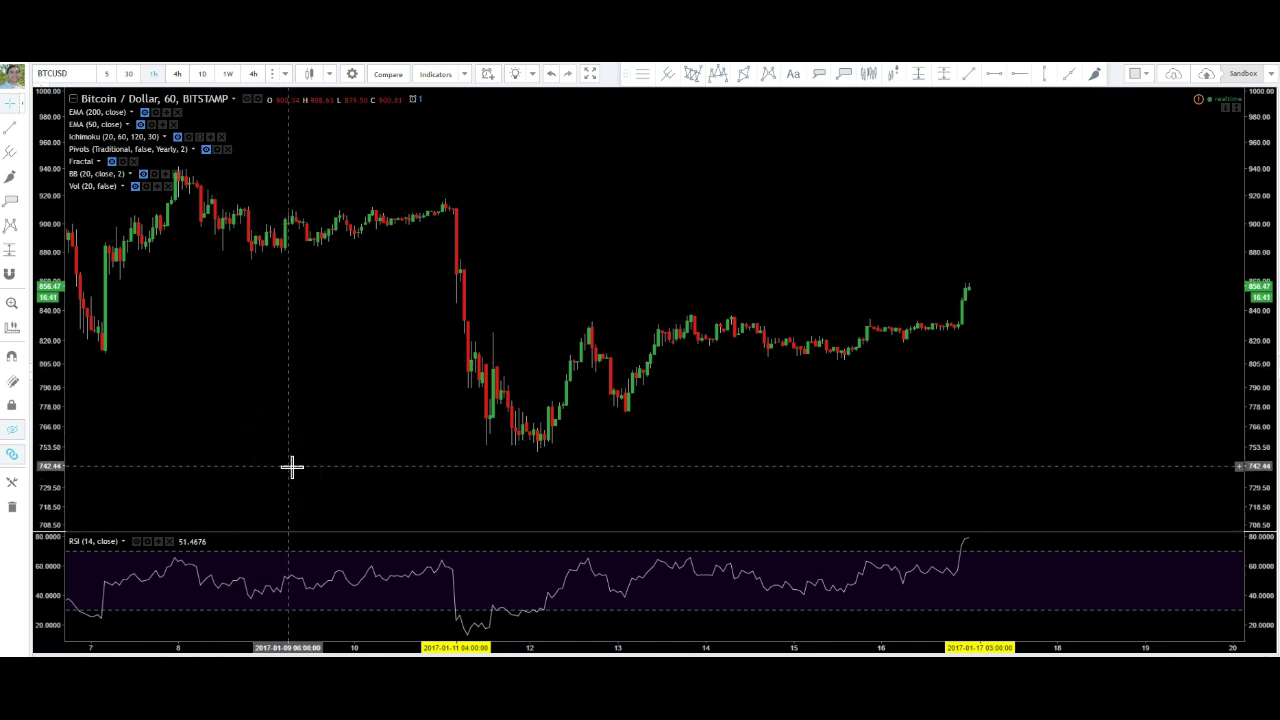
pyautogui.click(692, 79)
pyautogui.click(602, 169)
pyautogui.click(635, 243)
pyautogui.click(683, 177)
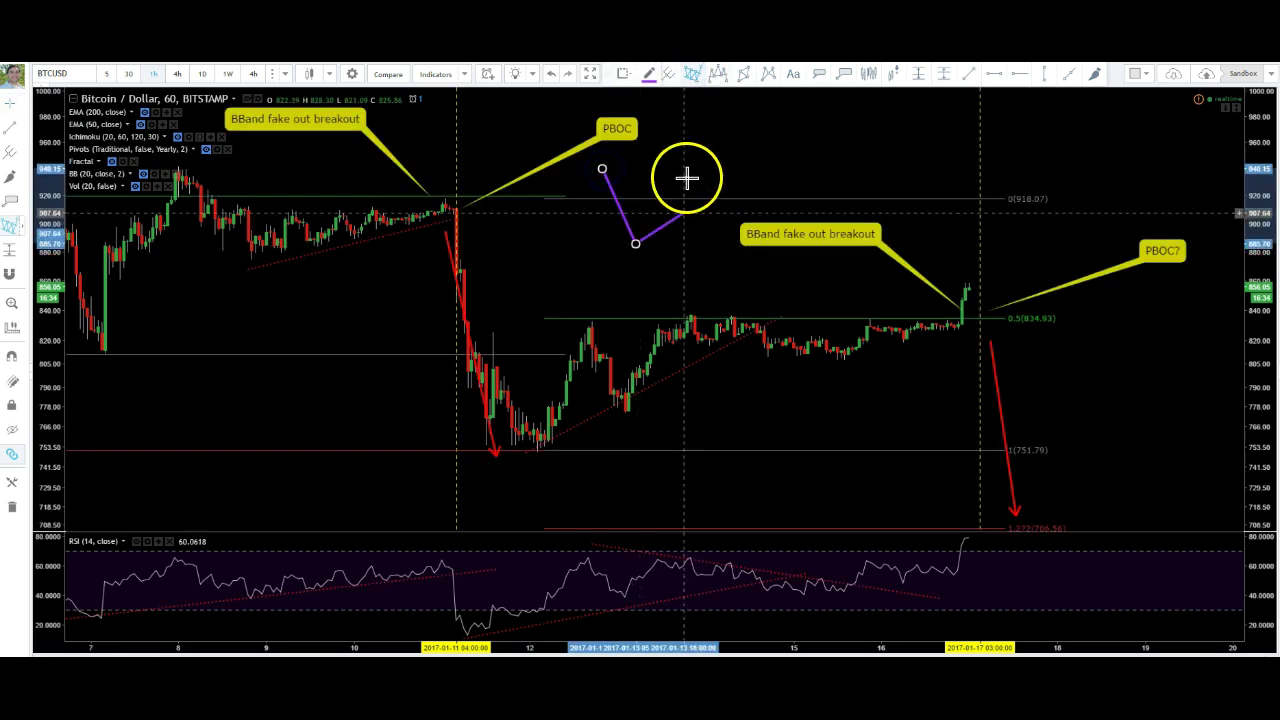
pyautogui.click(711, 293)
pyautogui.click(752, 207)
pyautogui.click(800, 378)
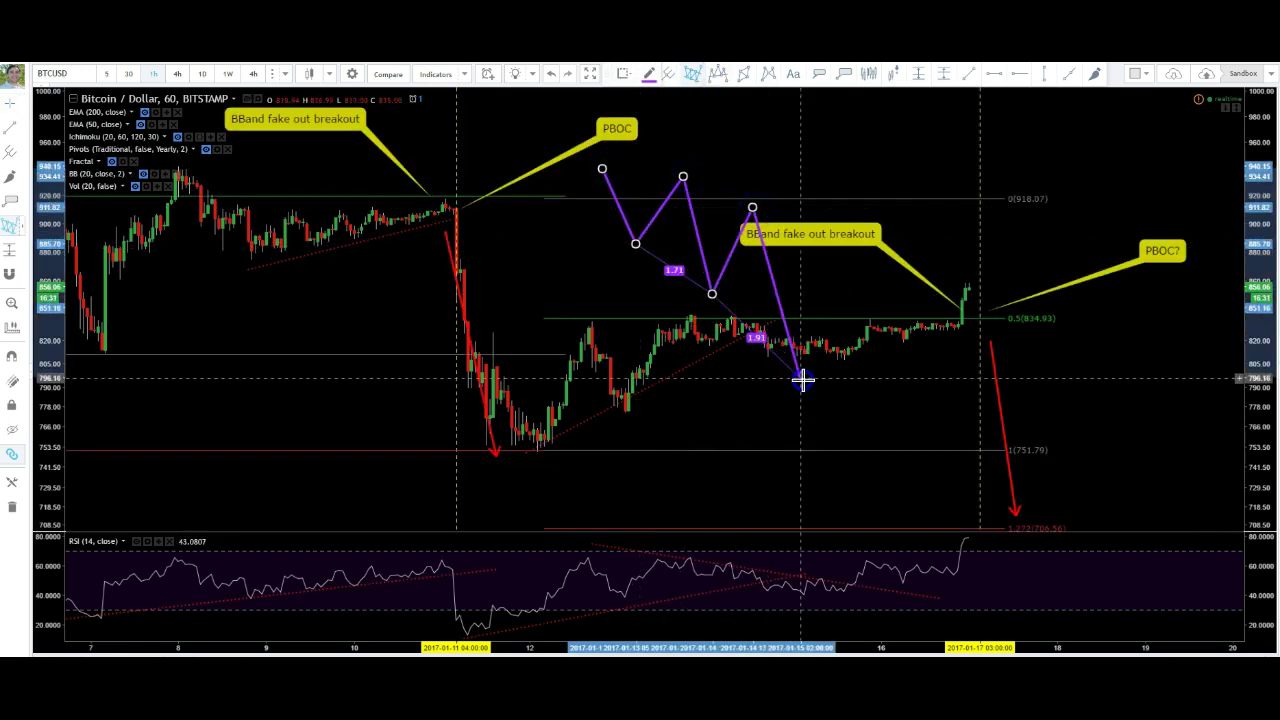
pyautogui.click(888, 213)
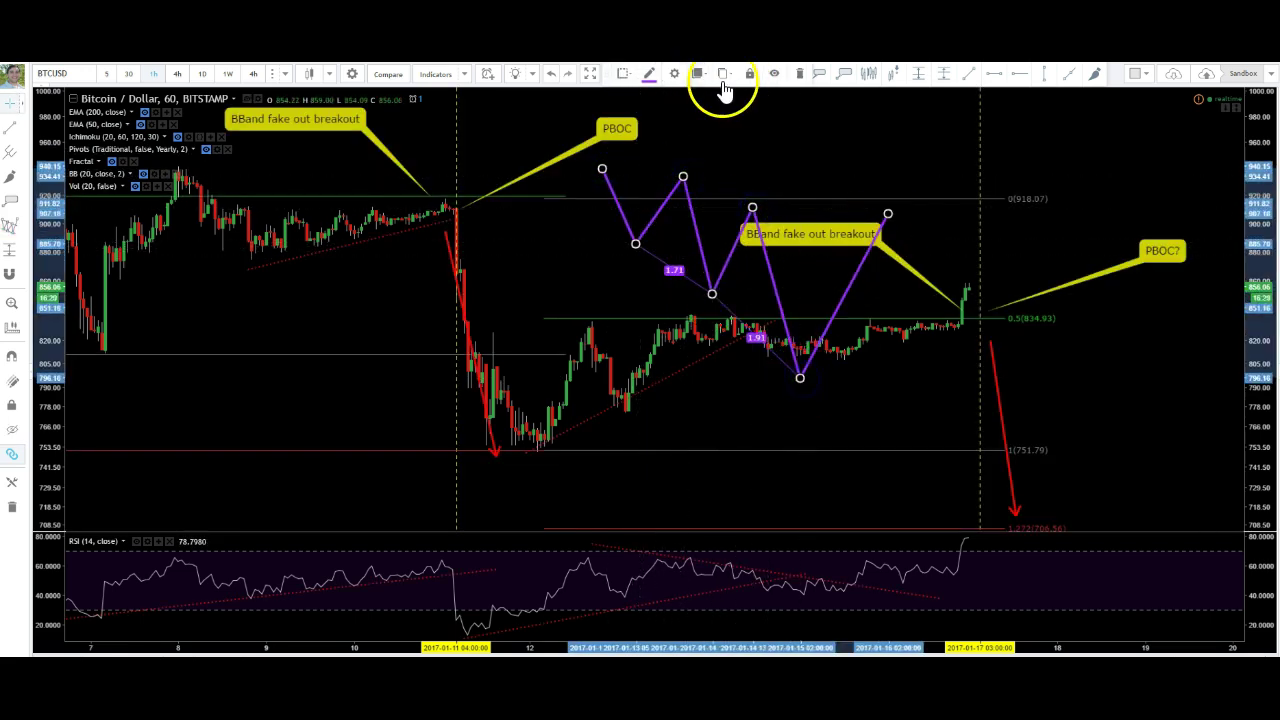
# Add a 'BBand fake out breakout' callout anchored above the pattern.
pyautogui.click(1100, 80)
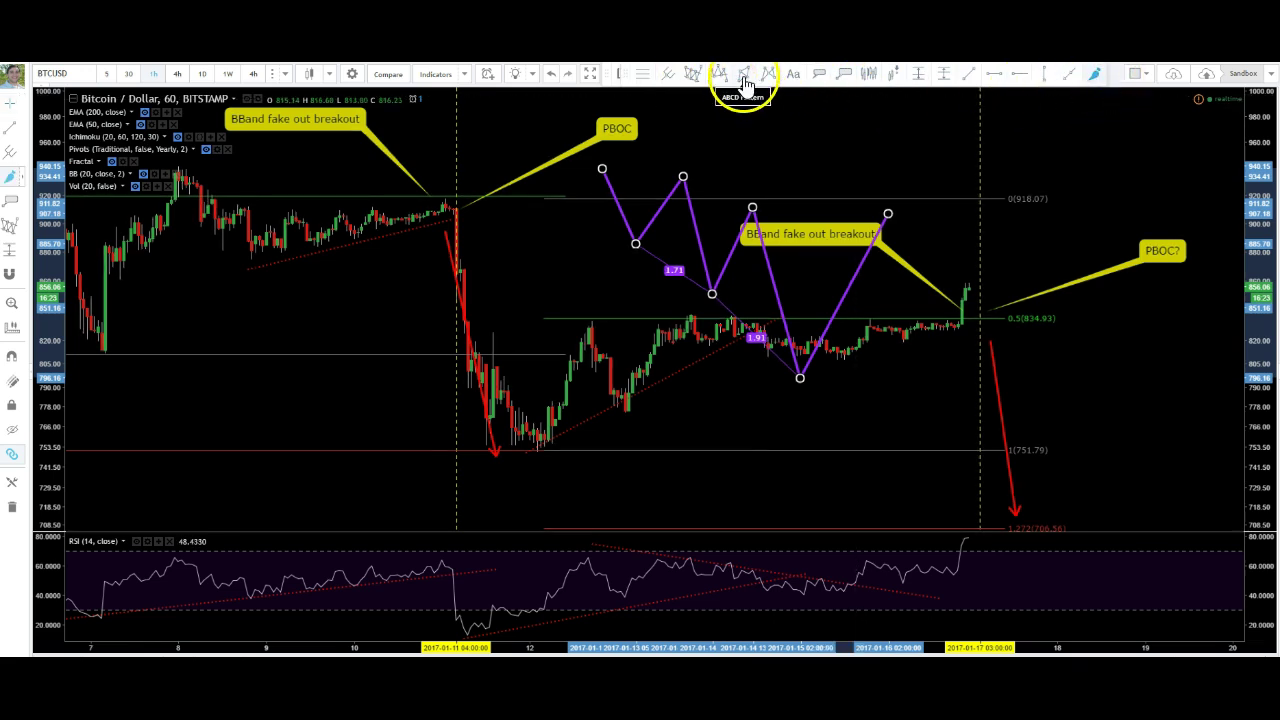
pyautogui.click(796, 87)
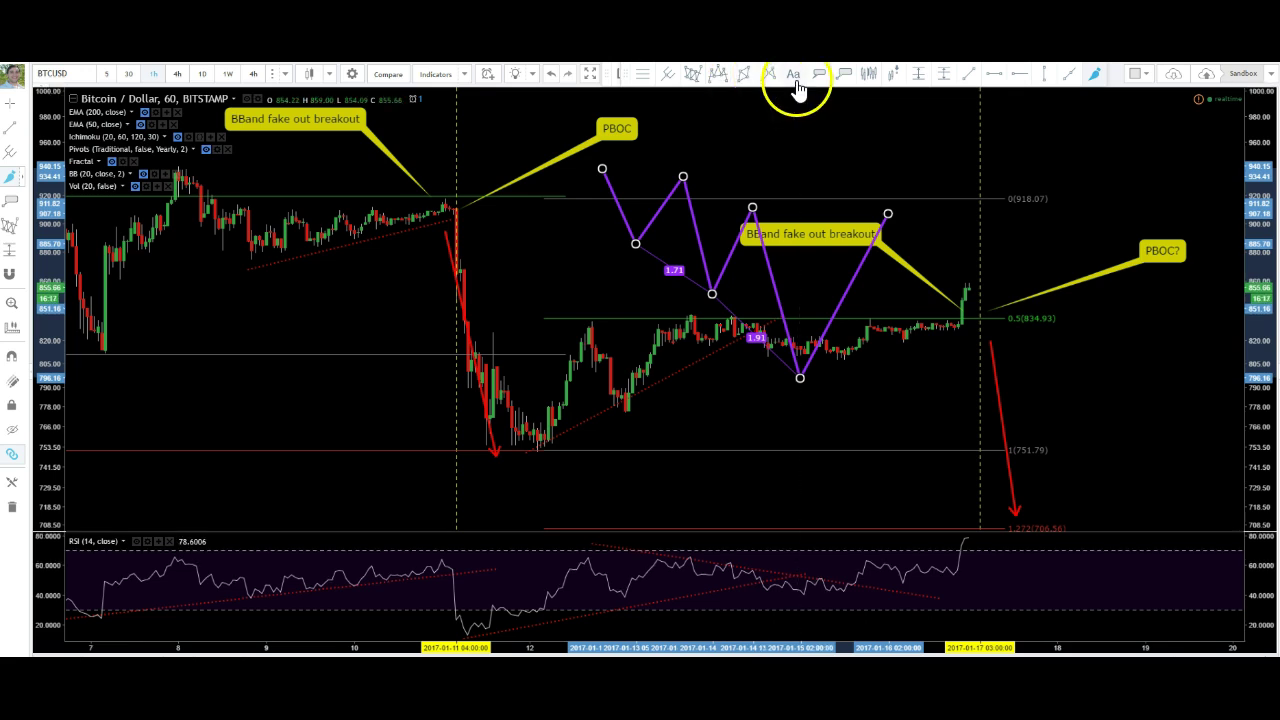
pyautogui.click(821, 76)
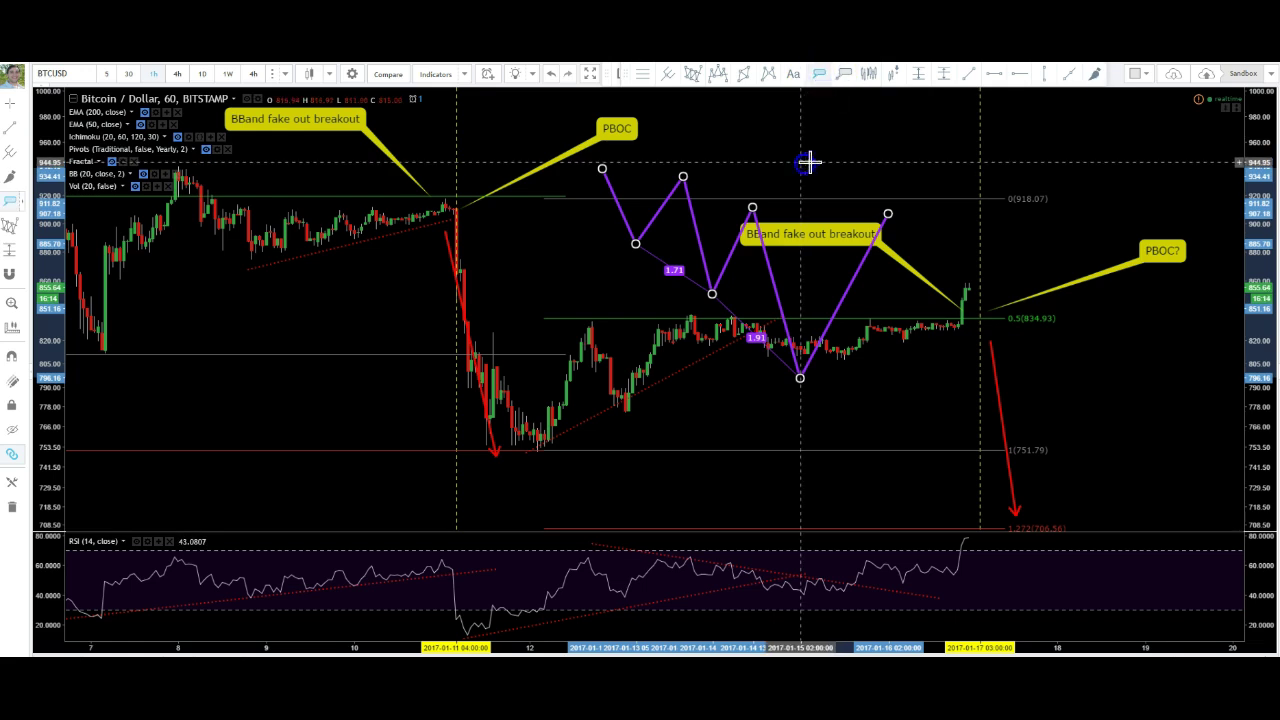
pyautogui.click(804, 162)
pyautogui.click(691, 514)
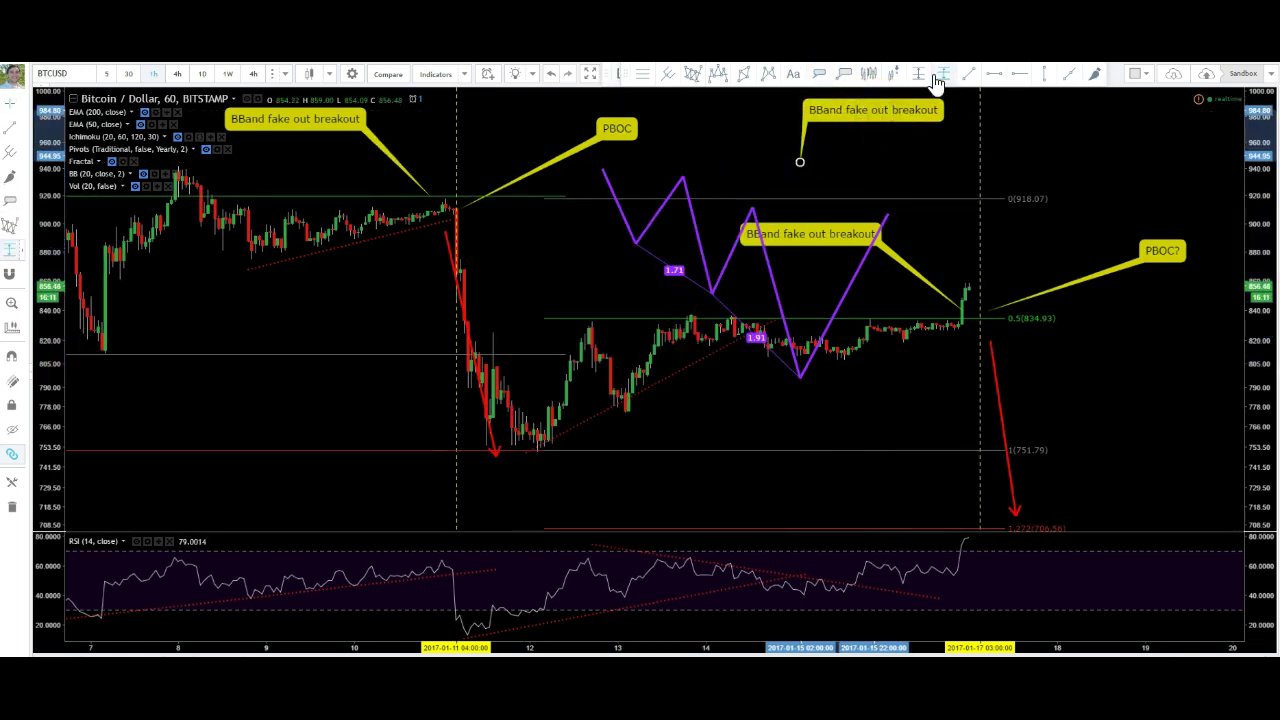
# Copy the January 11 sell-off bars as a Bars Pattern and move it left under days 9–10.
pyautogui.click(869, 76)
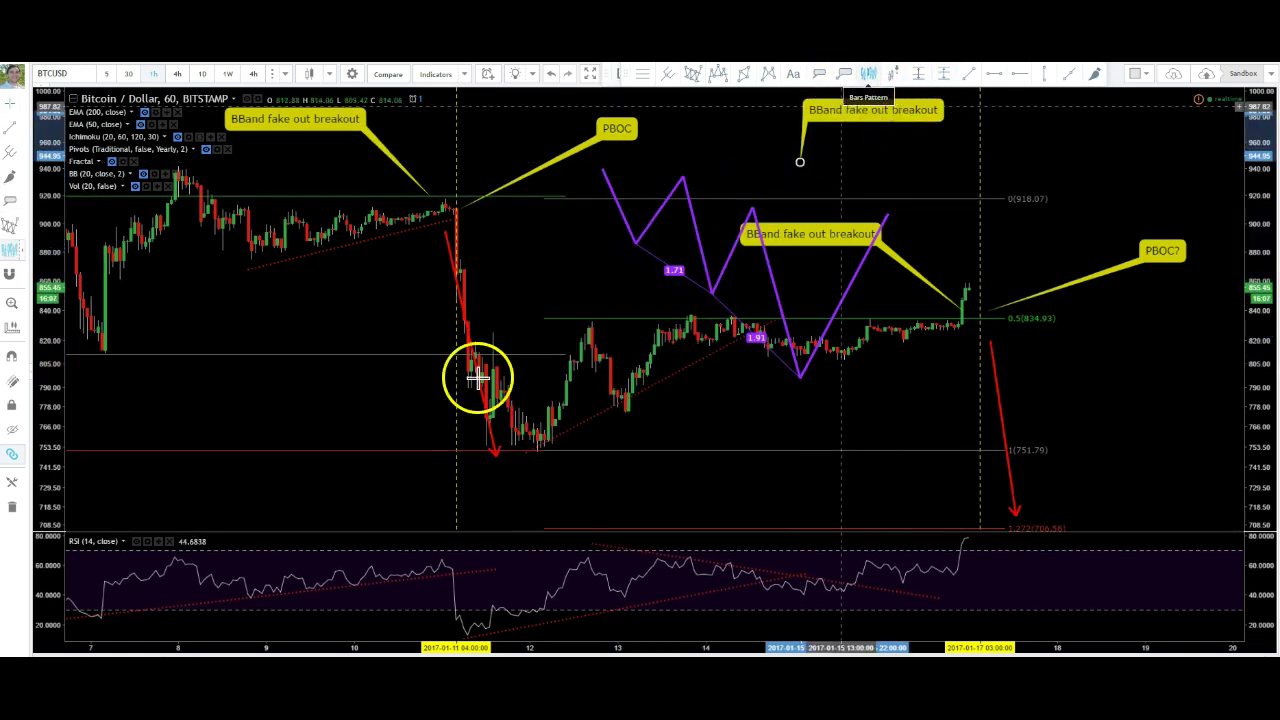
pyautogui.click(557, 391)
pyautogui.click(506, 377)
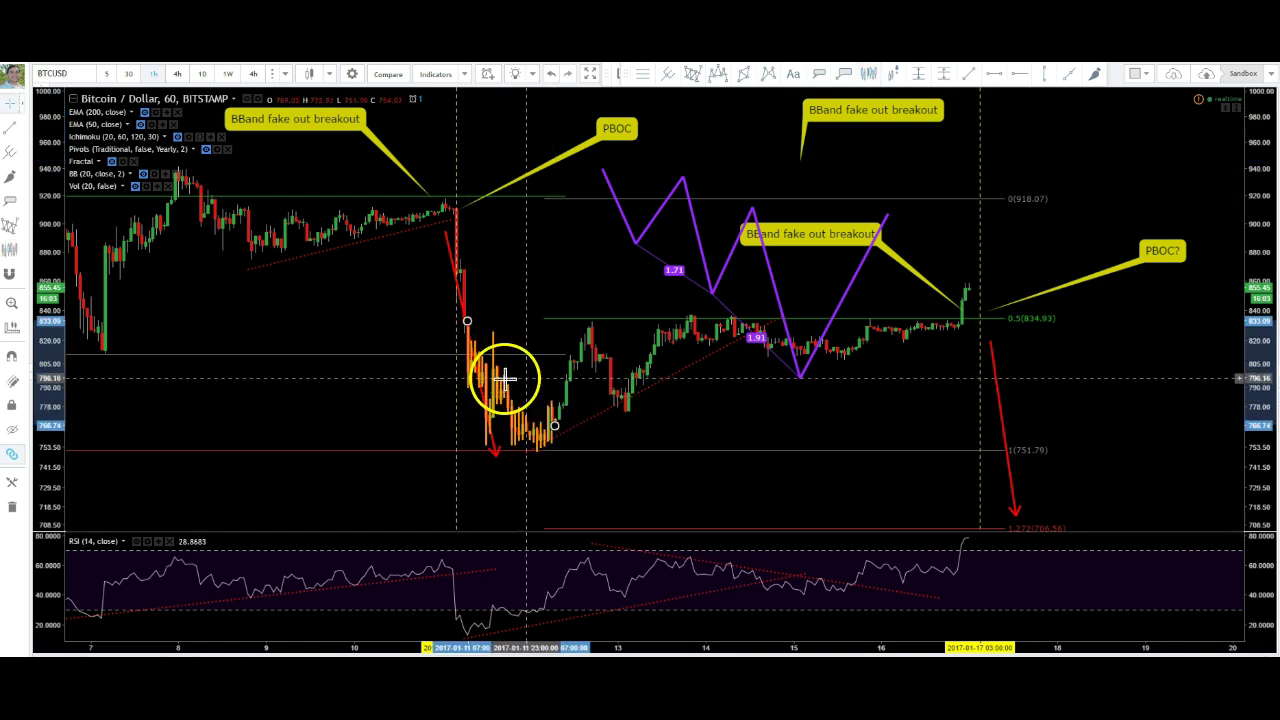
pyautogui.moveTo(498, 388); pyautogui.dragTo(319, 395)
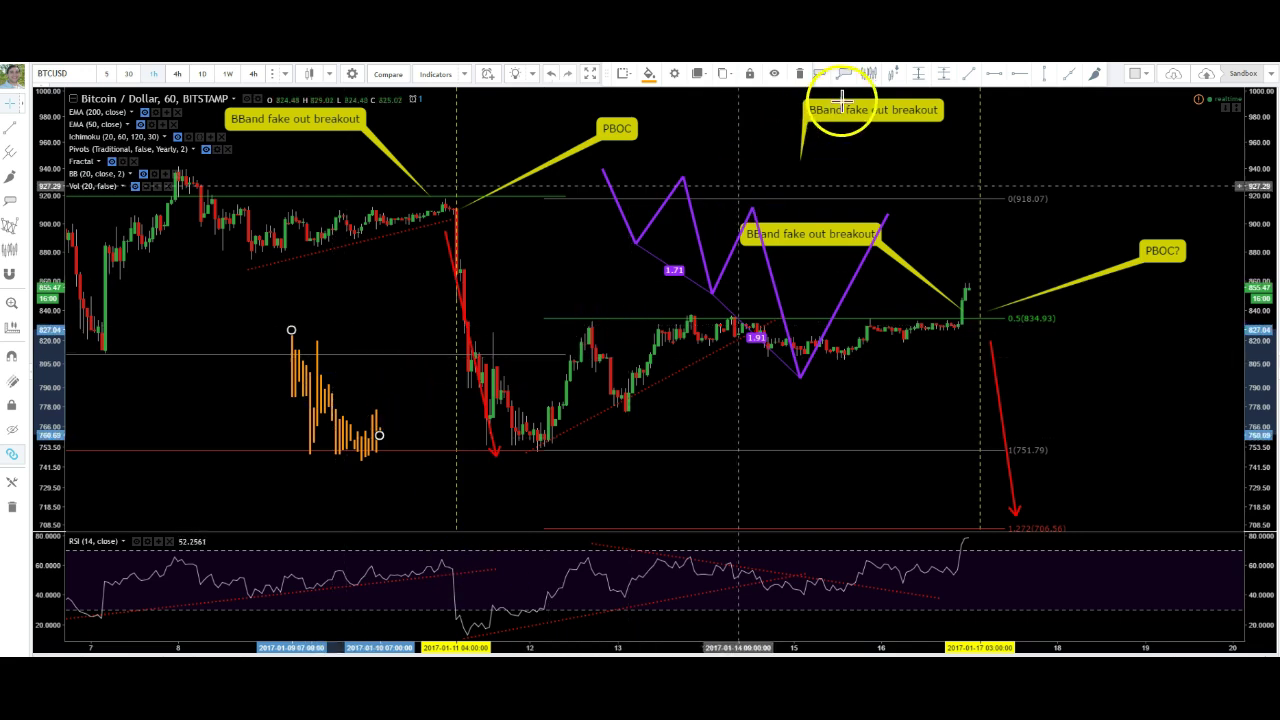
# Add a +14.24% forecast and a long-position box on the latest candles with target near 919.
pyautogui.keyDown('shift'); pyautogui.click(966, 326); pyautogui.keyUp('shift')
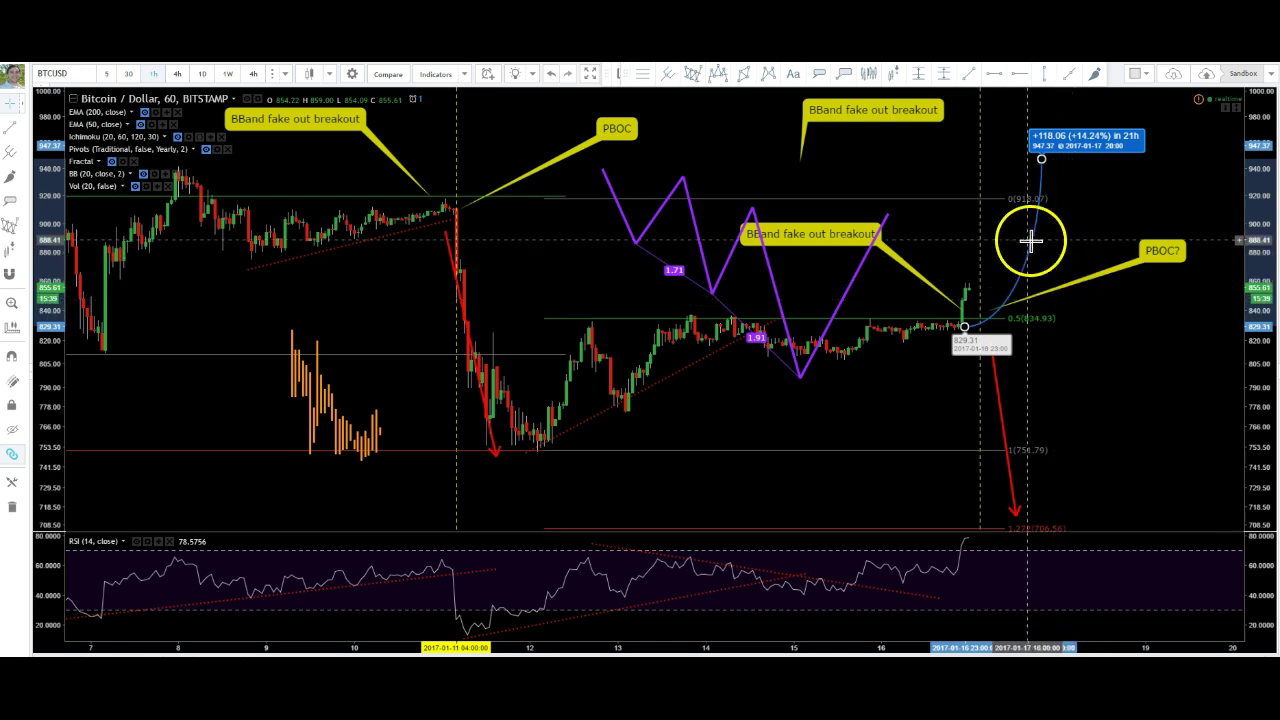
pyautogui.click(918, 74)
pyautogui.click(1005, 323)
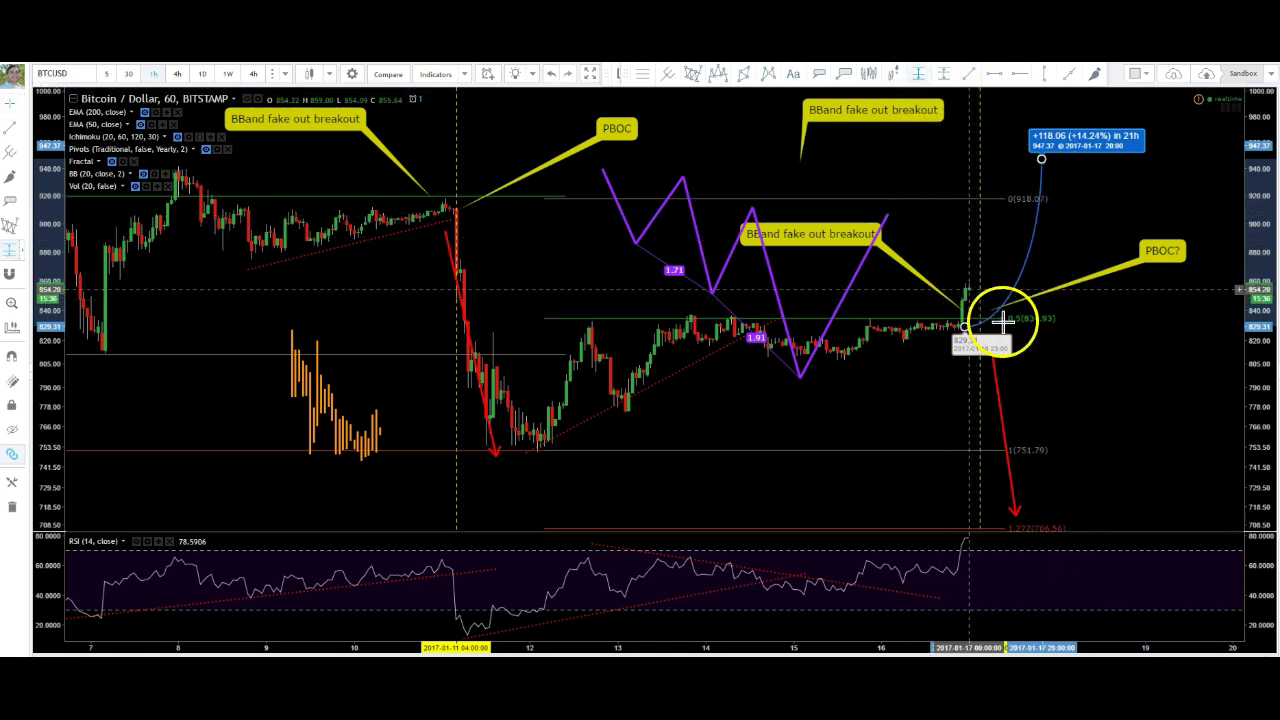
pyautogui.moveTo(1004, 382); pyautogui.dragTo(1004, 349)
pyautogui.moveTo(1005, 268); pyautogui.dragTo(996, 198)
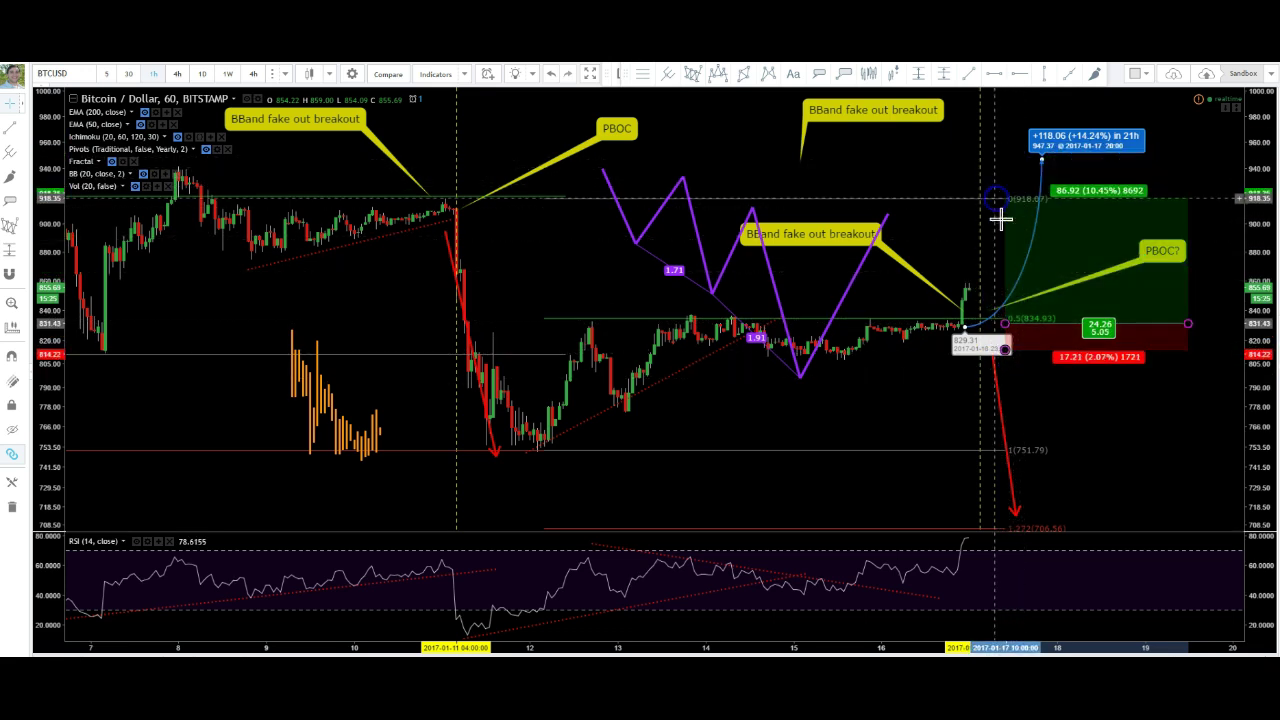
pyautogui.moveTo(1006, 341)
pyautogui.mouseDown()
pyautogui.moveTo(1006, 320)
pyautogui.moveTo(993, 345)
pyautogui.mouseUp()
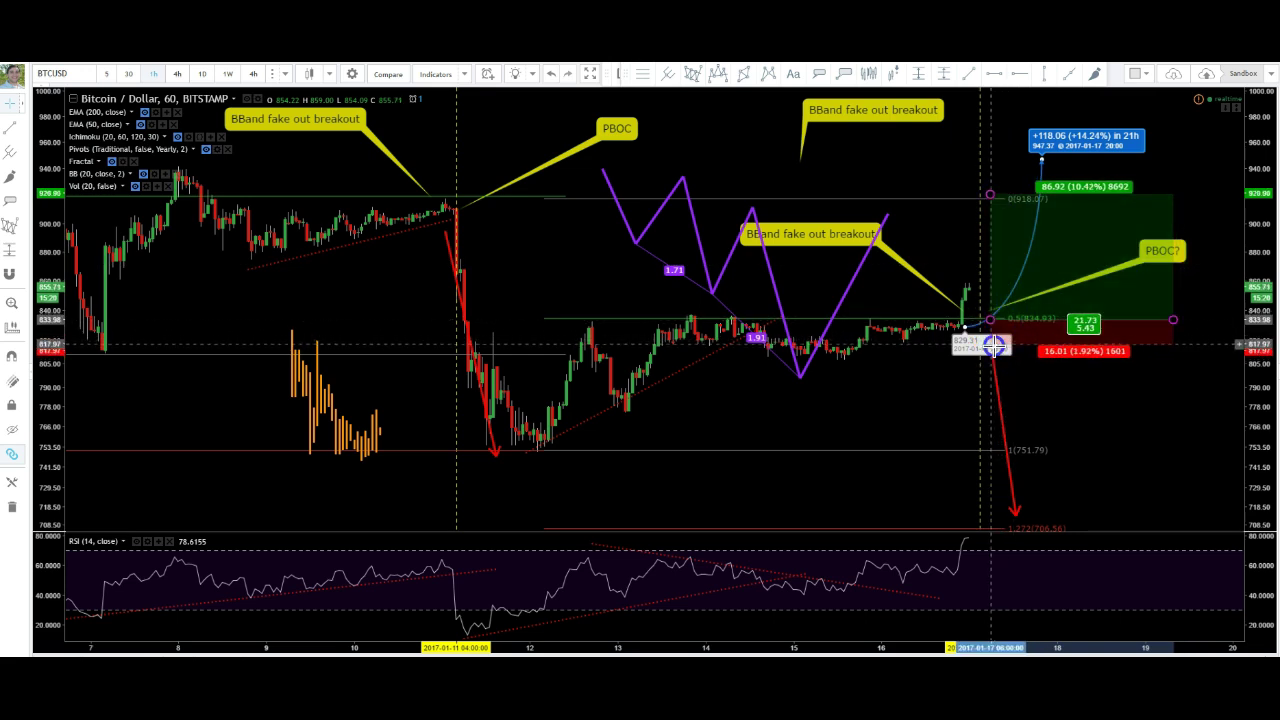
pyautogui.click(1050, 372)
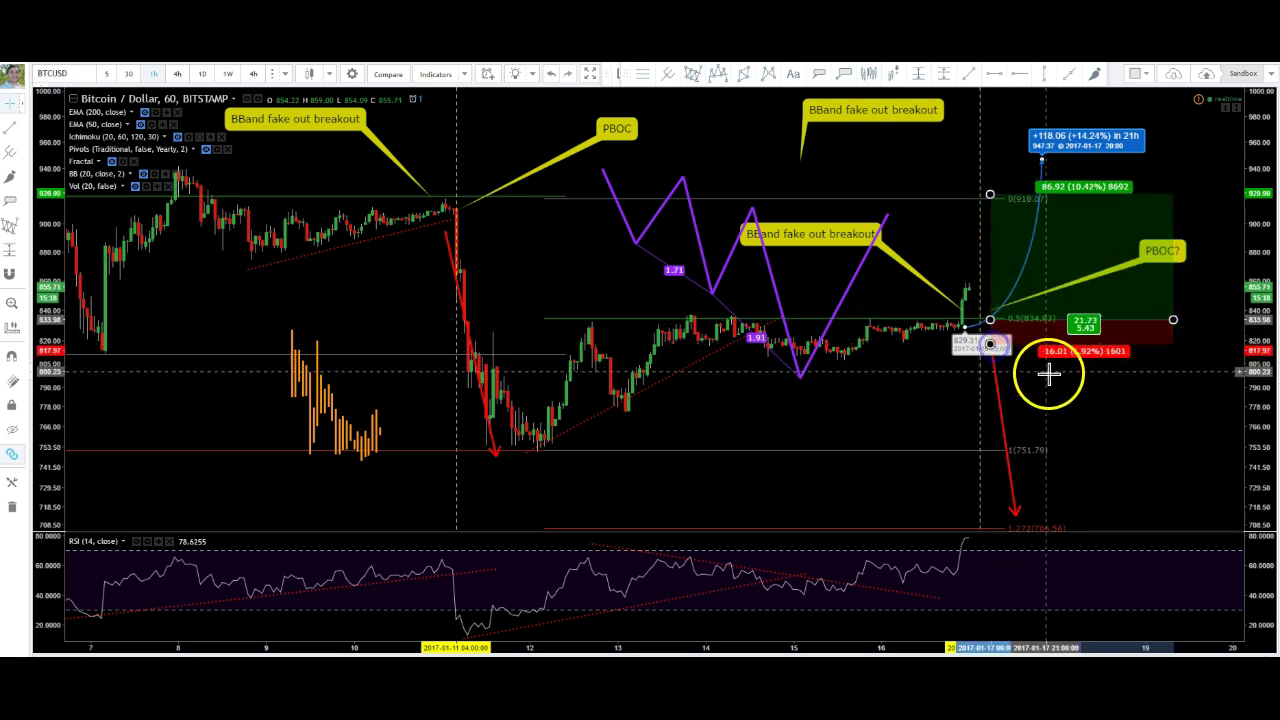
pyautogui.click(1103, 270)
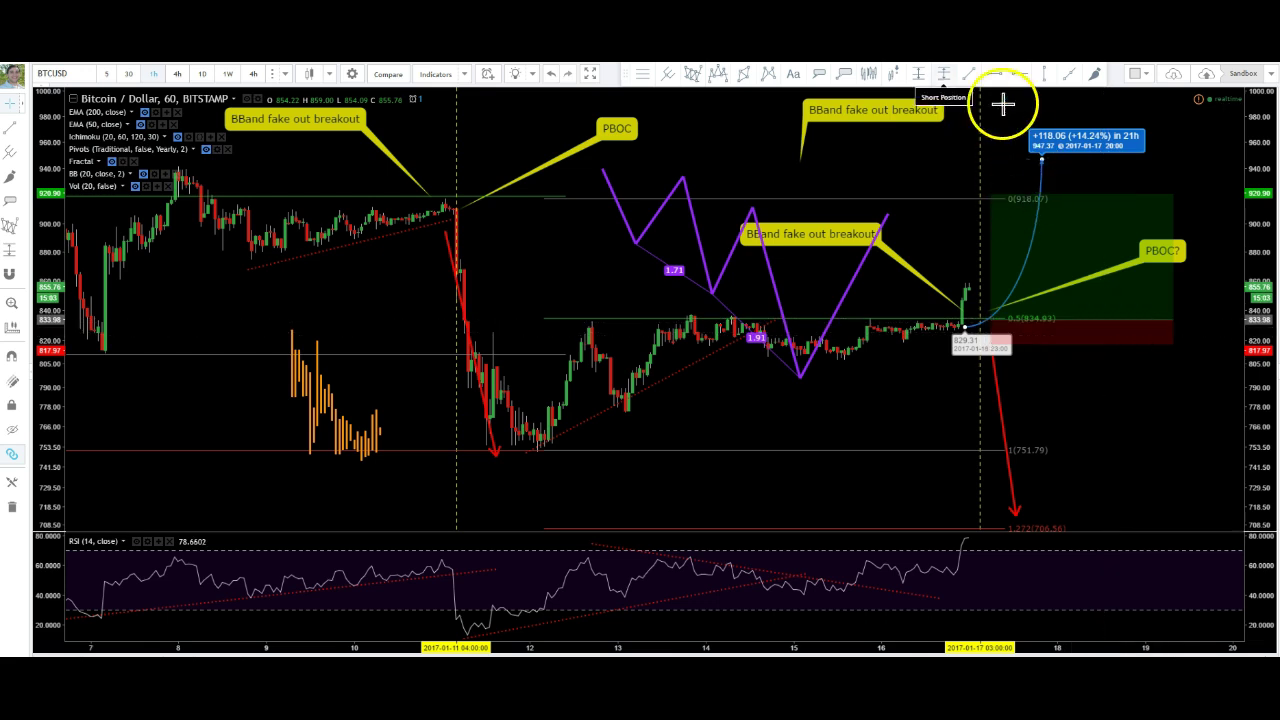
# Draw a dashed downward ray from the January 10 high near 916 through about 836.
pyautogui.click(1075, 78)
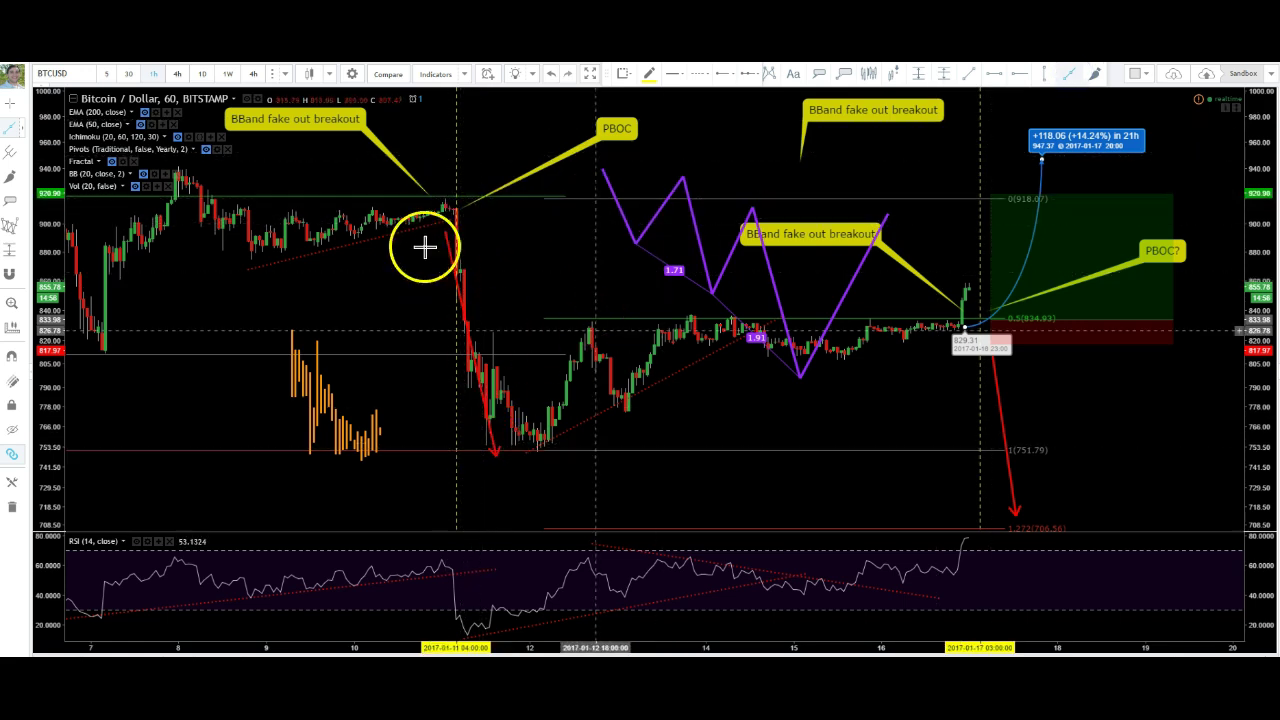
pyautogui.click(452, 198)
pyautogui.click(694, 317)
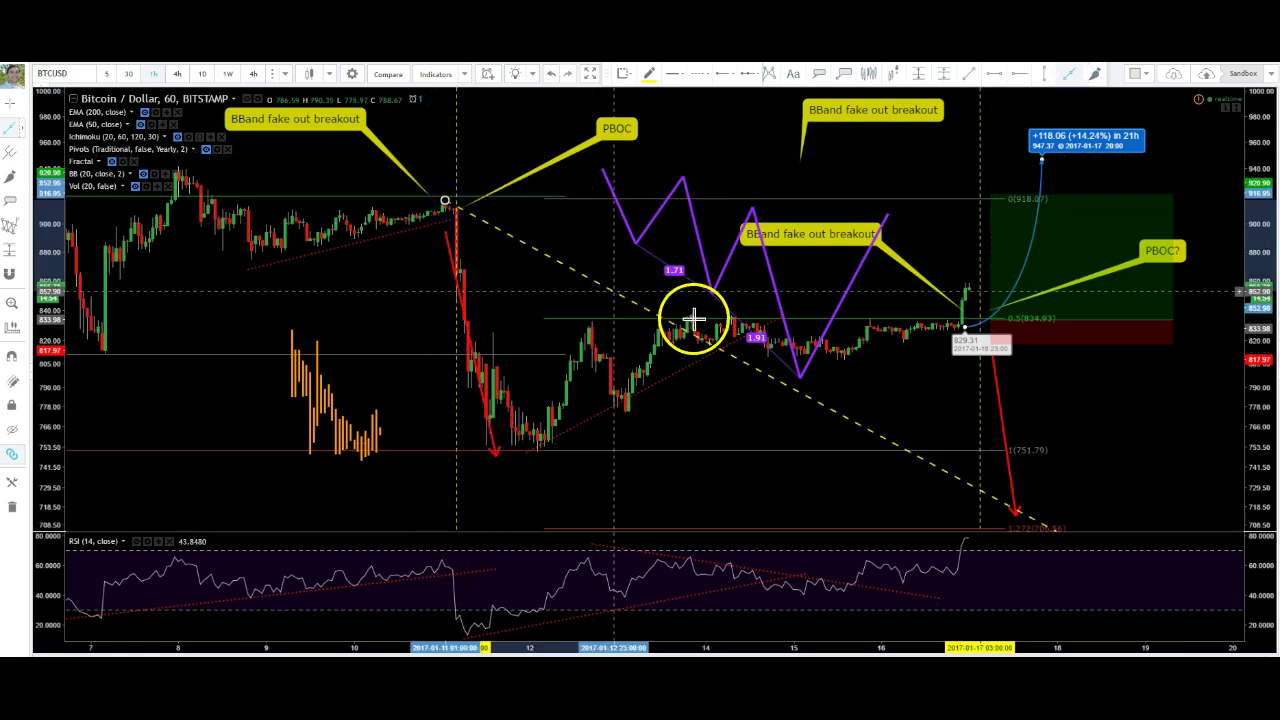
pyautogui.click(733, 342)
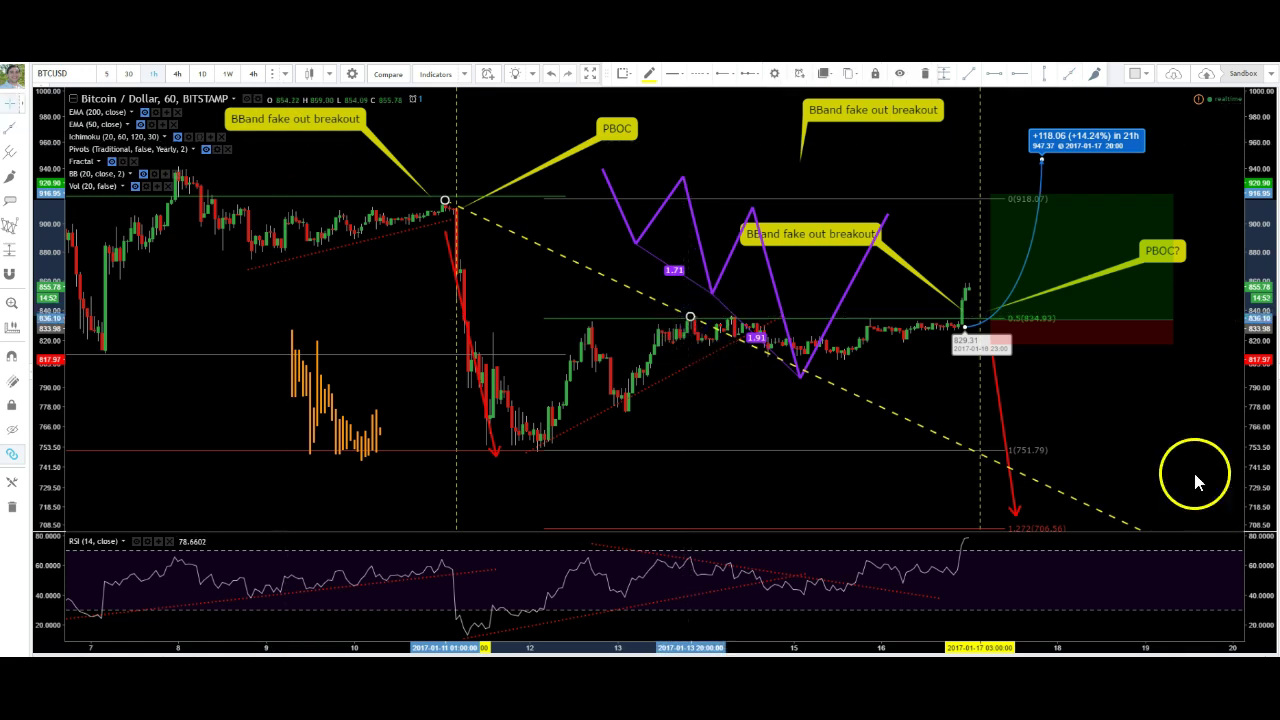